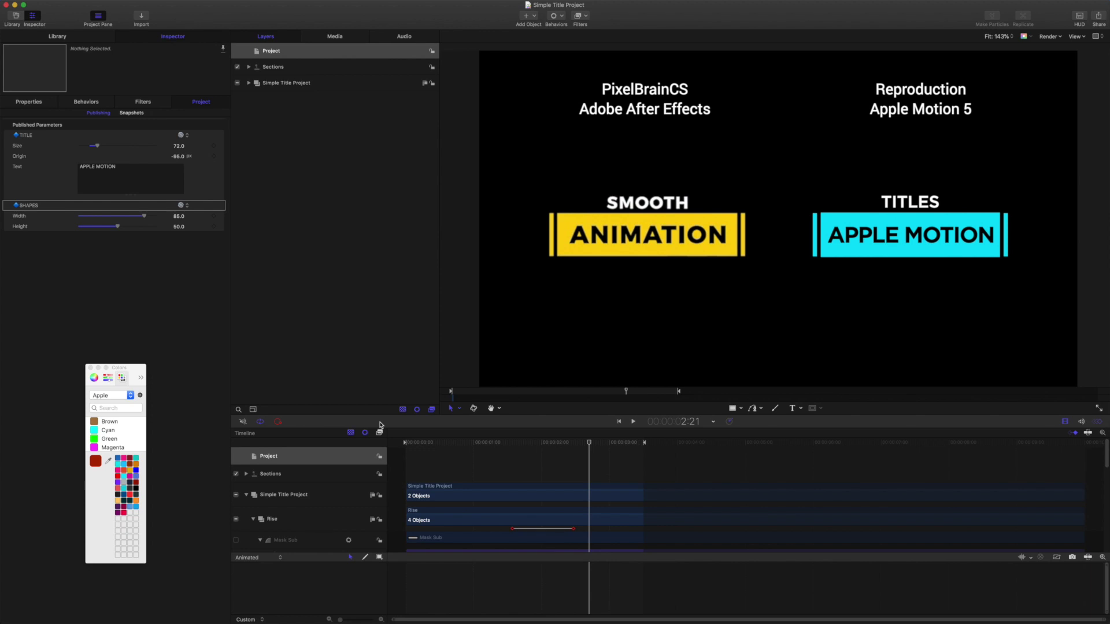
# Preview the title animation, extend the published title text to "APPLE MOTION MORE" with a second line "TITLES HERE", and replay it.
pyautogui.press('space')
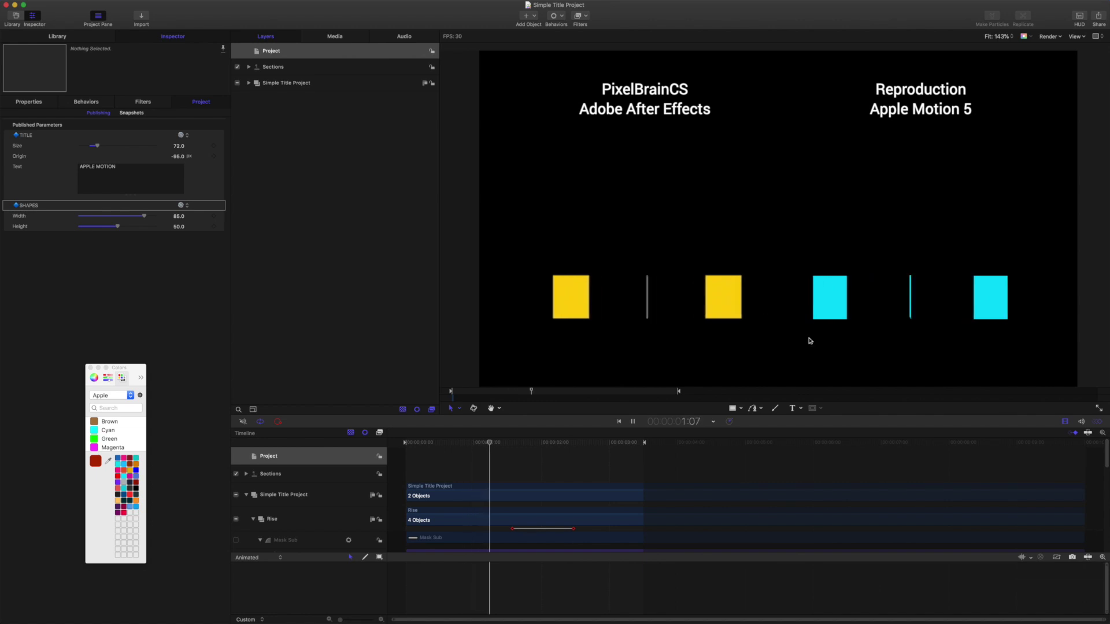
pyautogui.press('space')
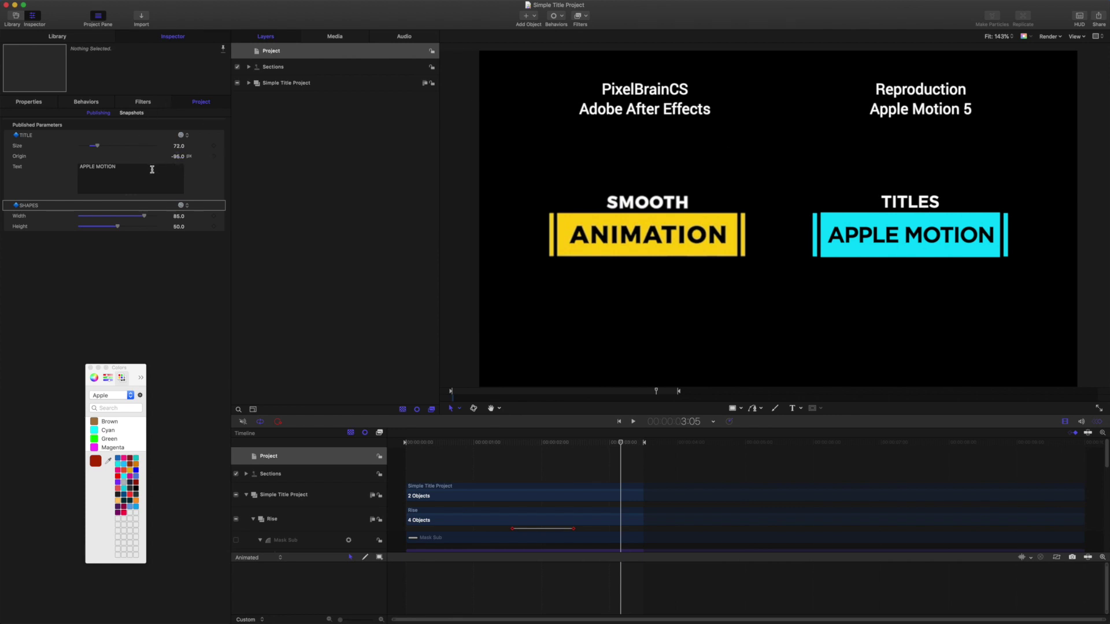
pyautogui.moveTo(178, 150); pyautogui.dragTo(178, 150)
pyautogui.click(131, 167)
pyautogui.write('MORE')
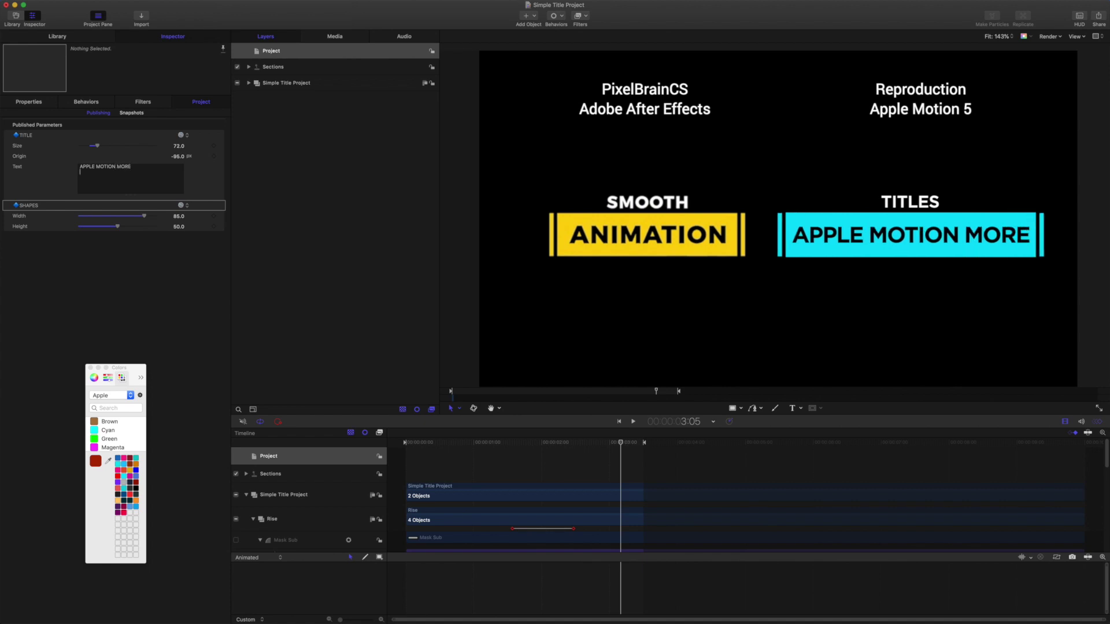
pyautogui.press('Return')
pyautogui.write('TITLES ')
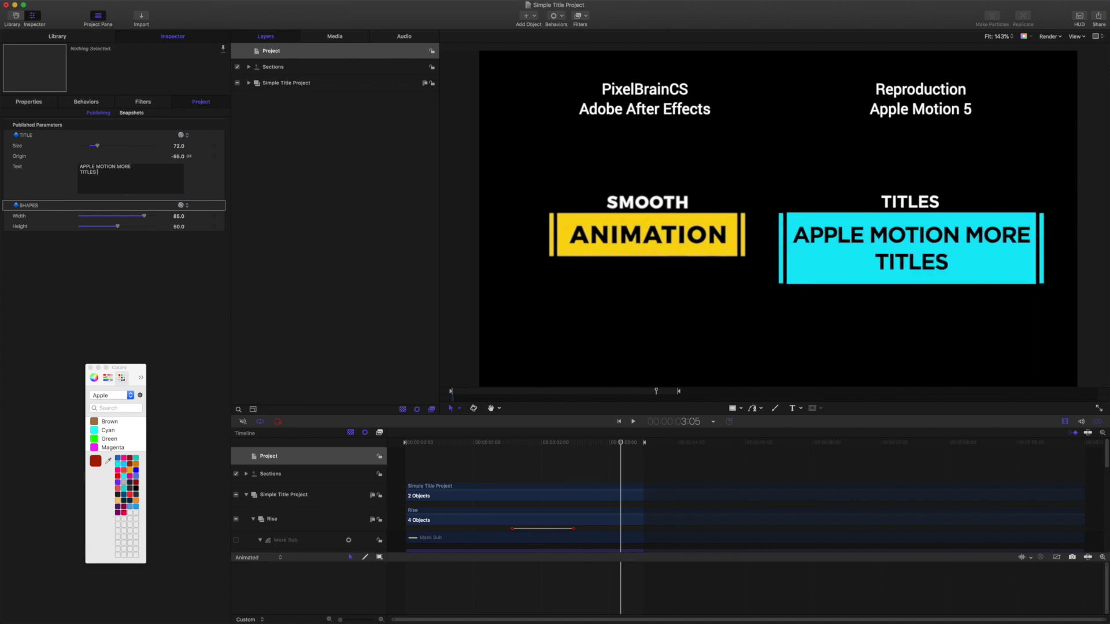
pyautogui.write('HERE')
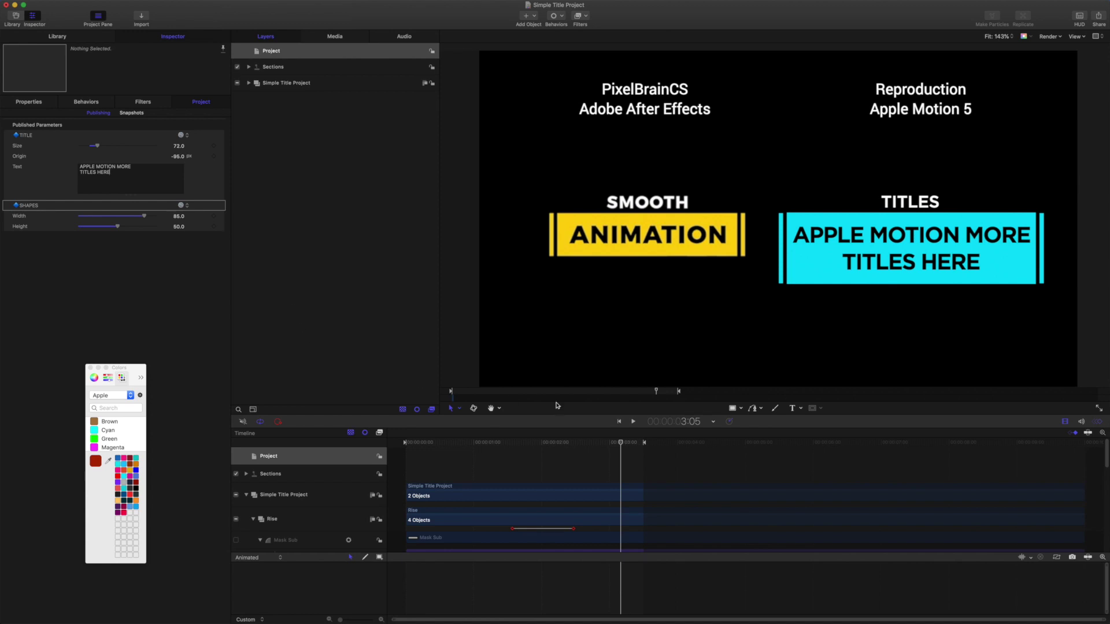
pyautogui.click(633, 422)
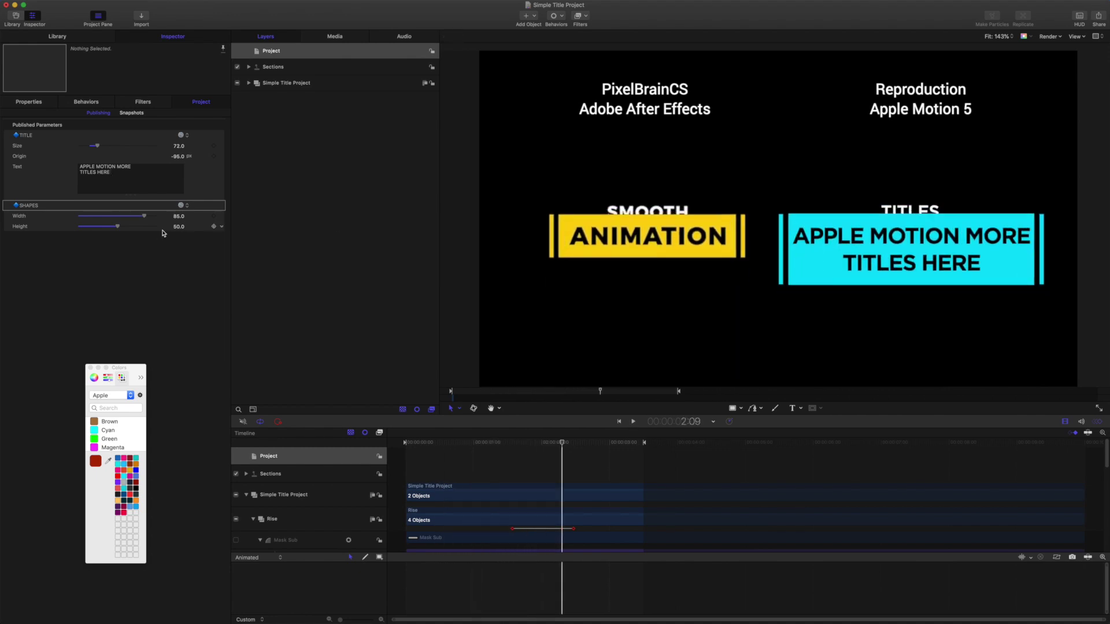
# Increase the published Width and Height of the shapes behind the two-line title and scrub through the result.
pyautogui.moveTo(180, 218)
pyautogui.mouseDown()
pyautogui.moveTo(191, 219)
pyautogui.moveTo(176, 228)
pyautogui.mouseUp()
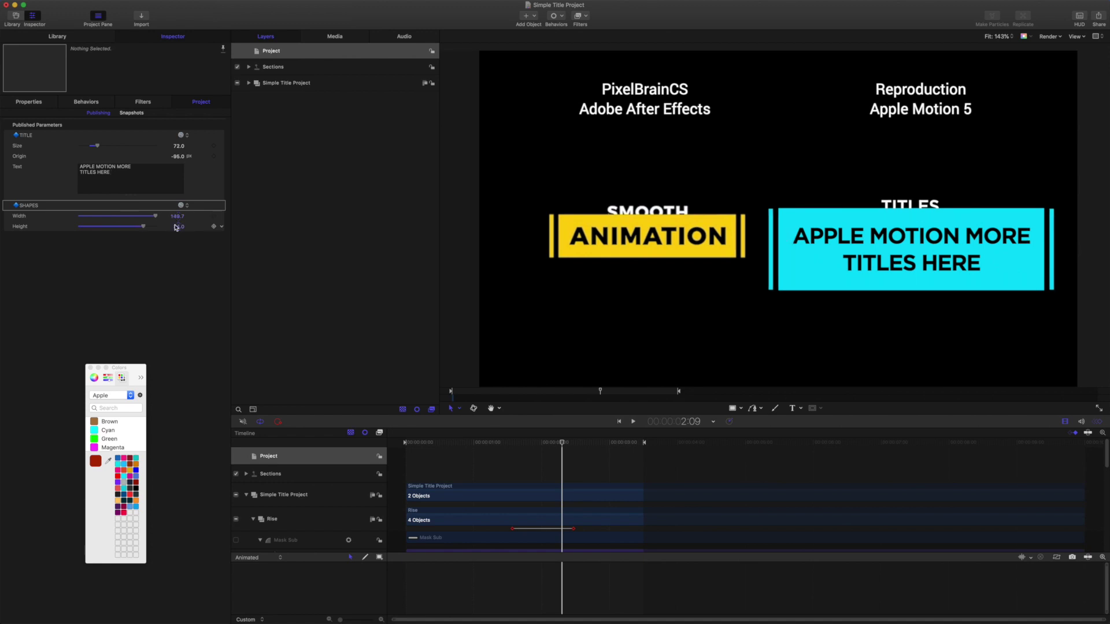
pyautogui.moveTo(562, 443); pyautogui.dragTo(604, 454)
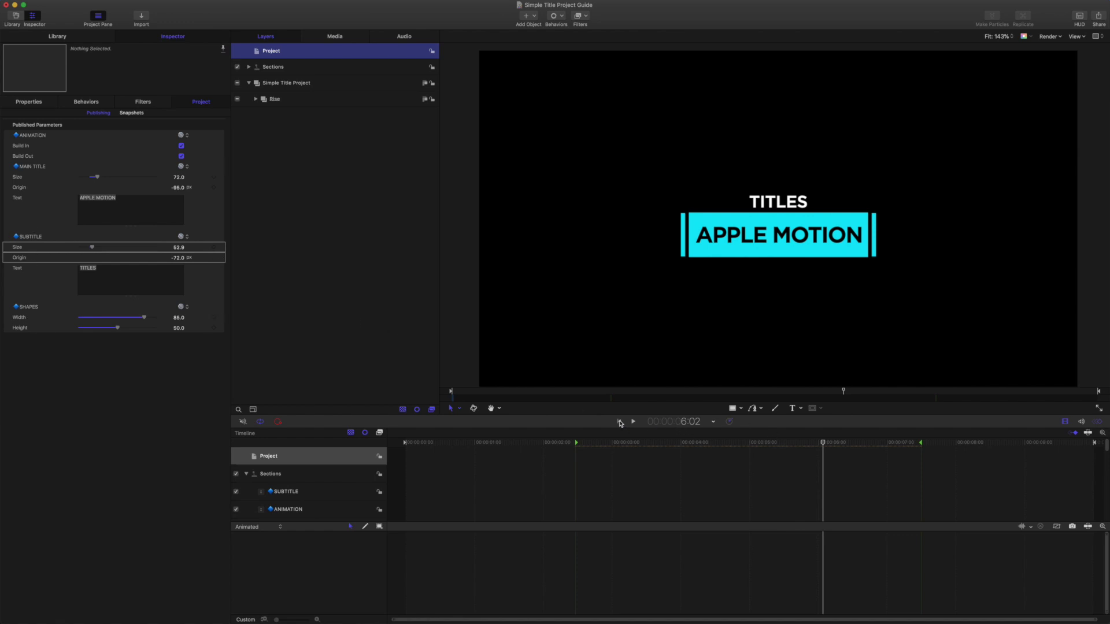
# Examine the Rise group's vertical position animation at 2:03 and expand the Rise and Base groups to inspect their layers.
pyautogui.click(300, 85)
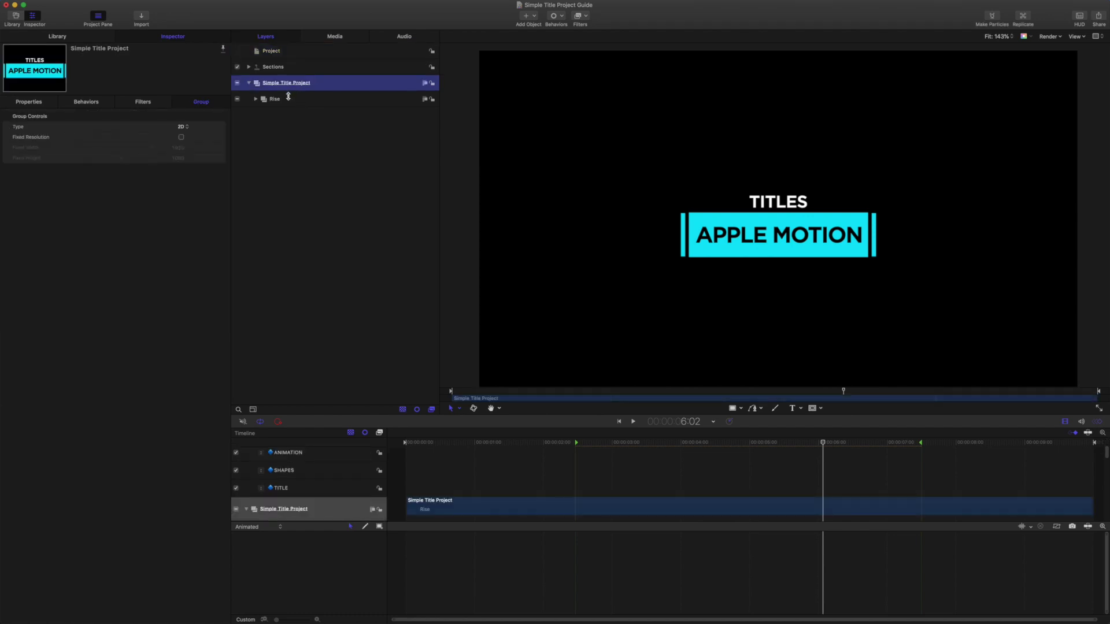
pyautogui.click(289, 98)
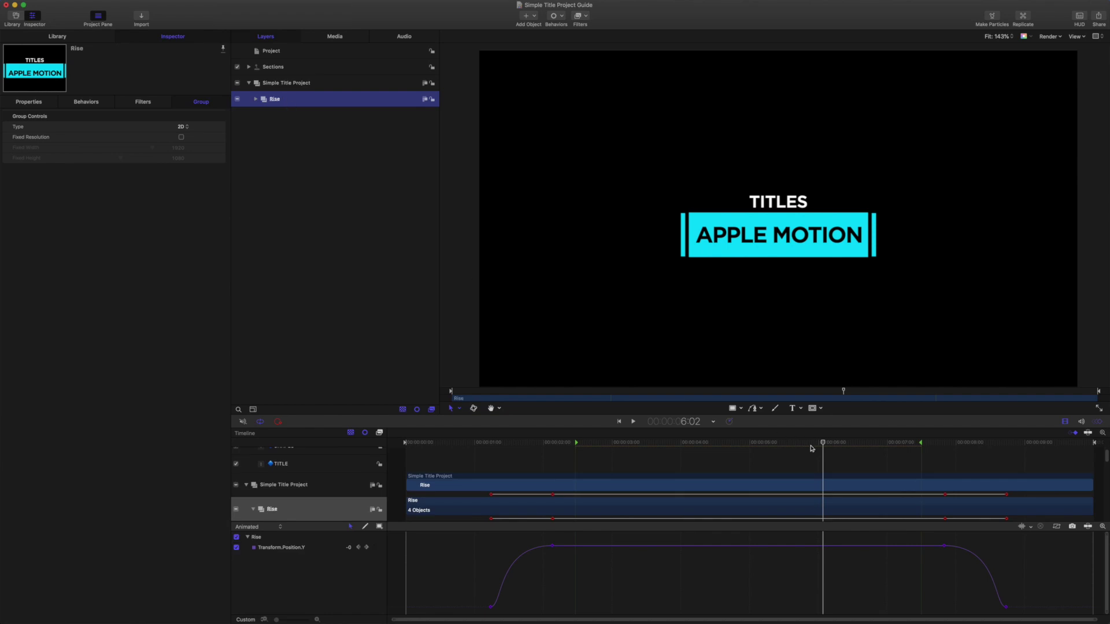
pyautogui.moveTo(823, 442); pyautogui.dragTo(551, 468)
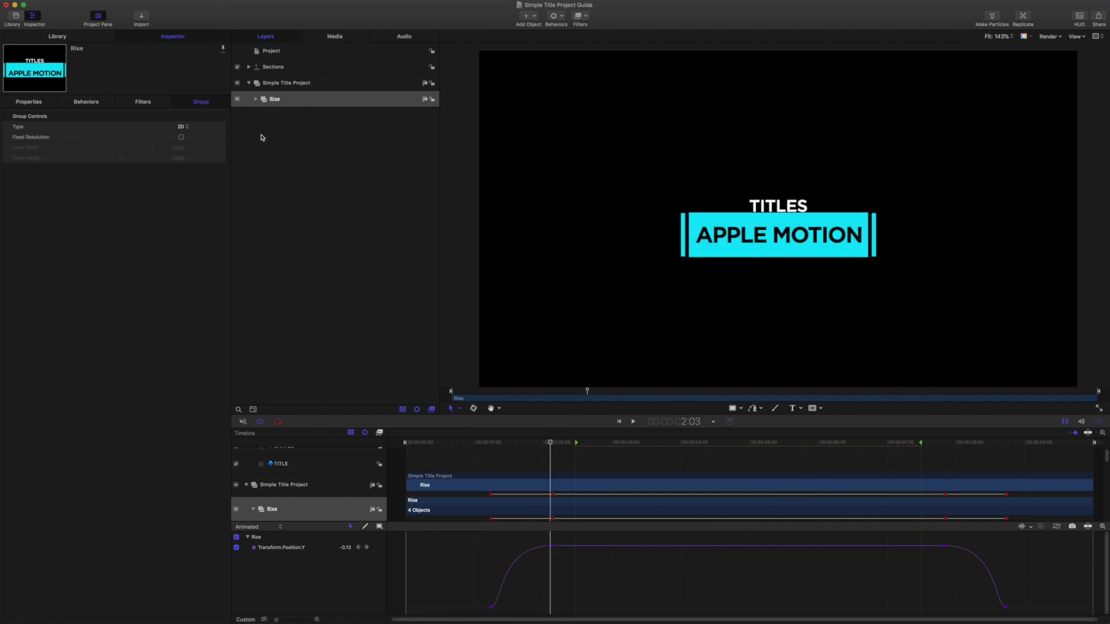
pyautogui.click(256, 98)
pyautogui.click(283, 163)
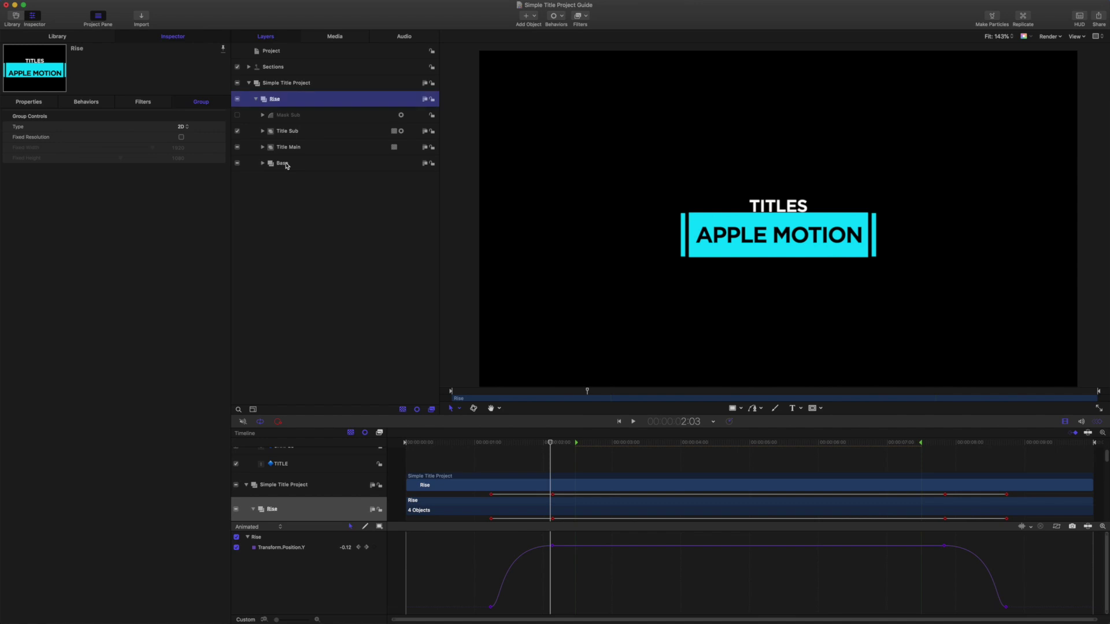
pyautogui.click(262, 163)
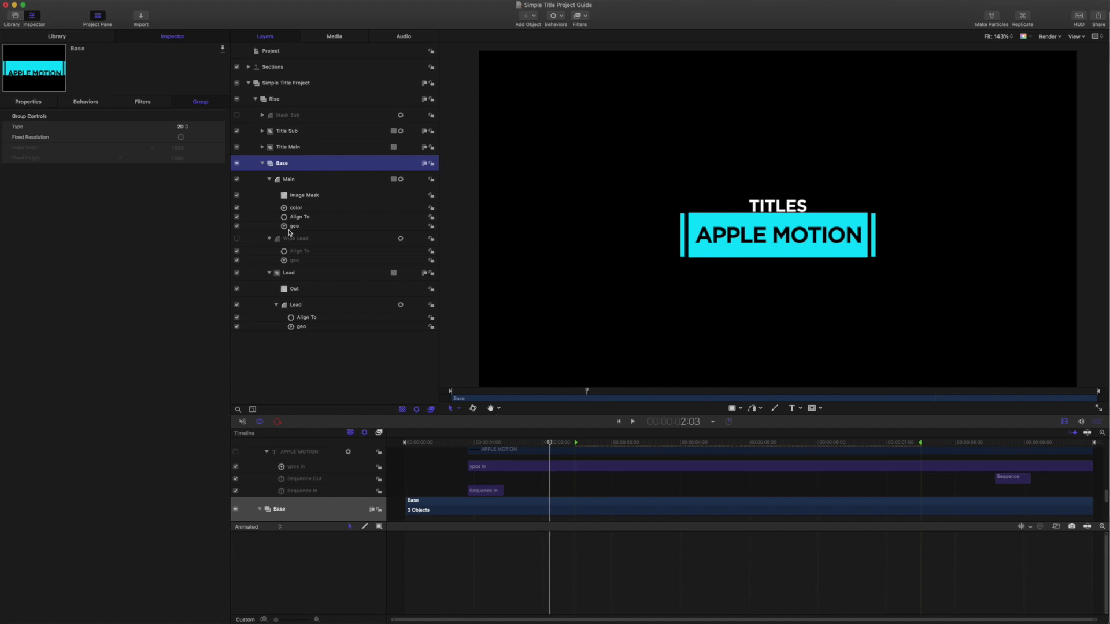
# Hide the Main shape in the Base group to isolate the Lead shape, and inspect the side bars at 1:08.
pyautogui.click(296, 306)
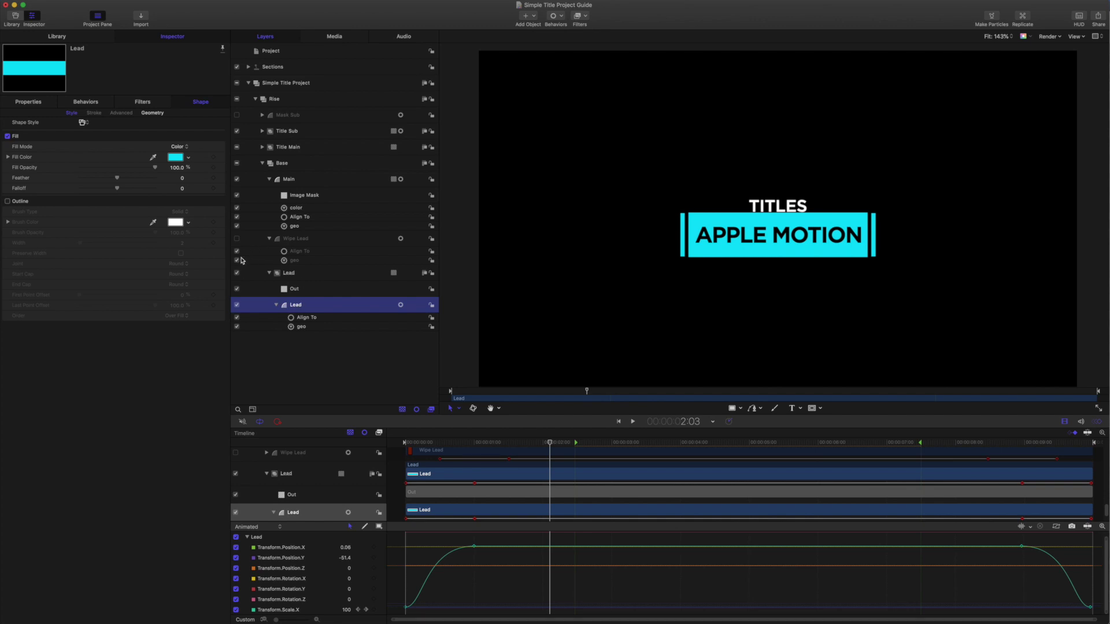
pyautogui.click(237, 180)
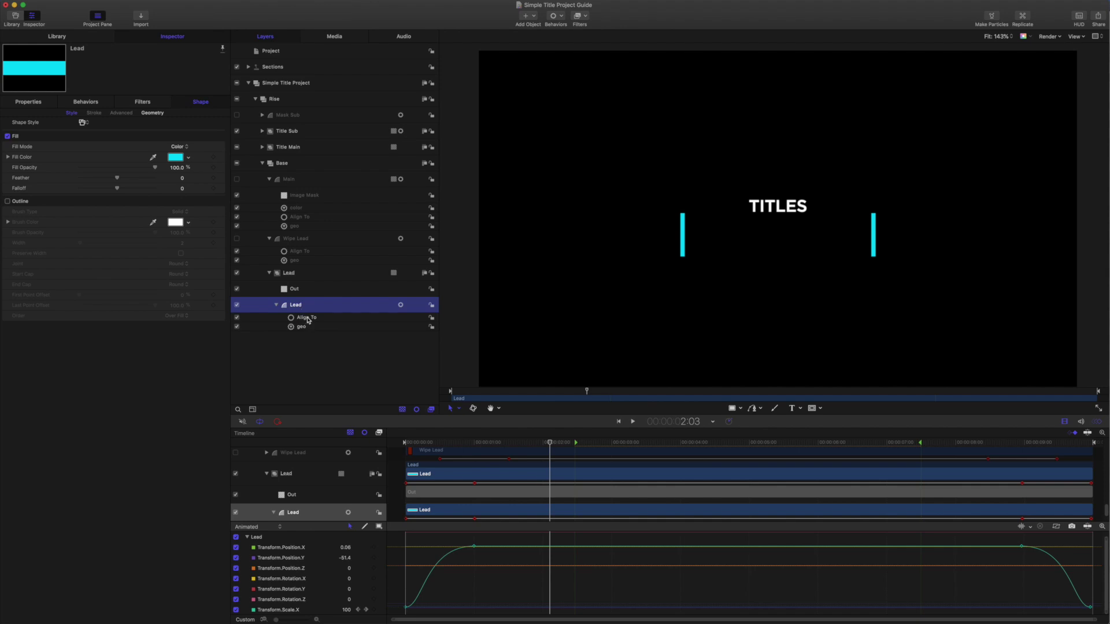
pyautogui.click(262, 148)
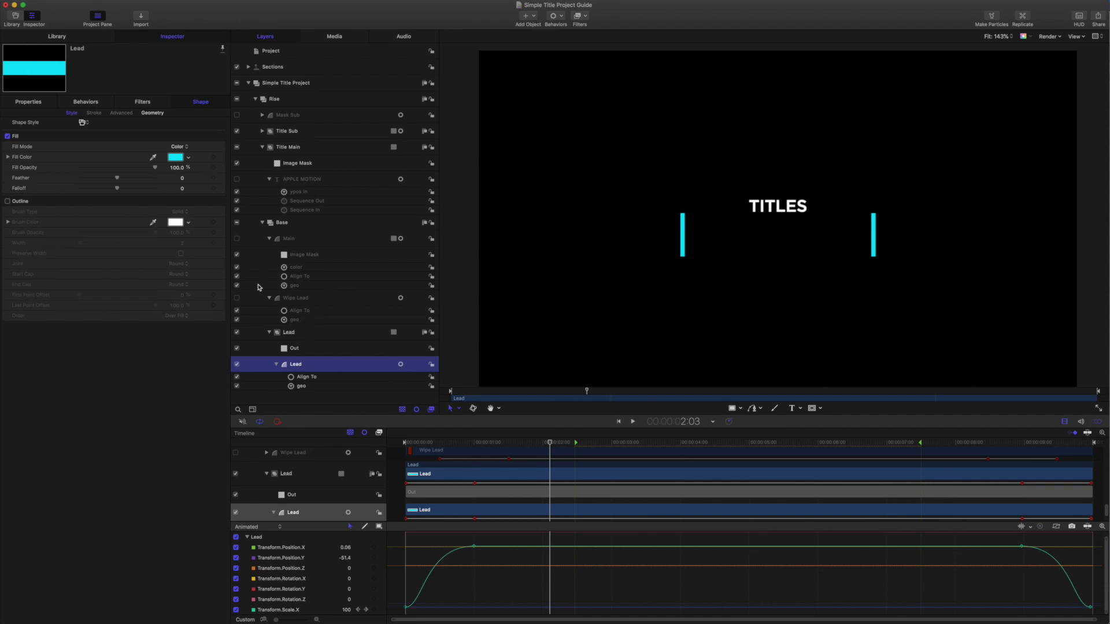
pyautogui.moveTo(550, 445); pyautogui.dragTo(493, 432)
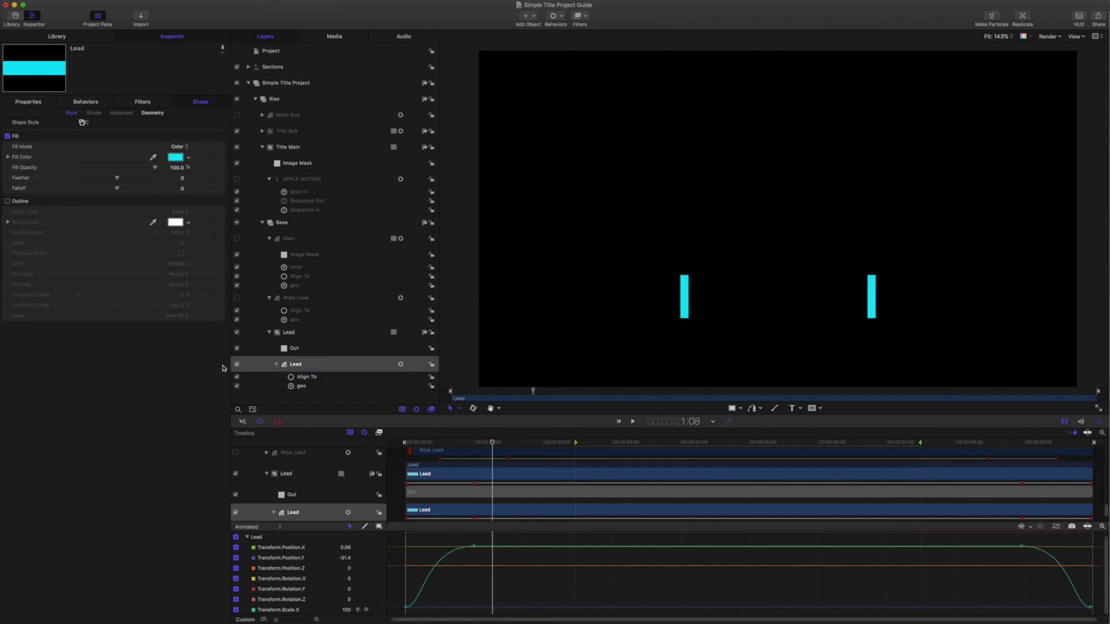
# Disable the Out mask on the Lead group and view the unmasked Lead rectangle at 1:05.
pyautogui.click(237, 348)
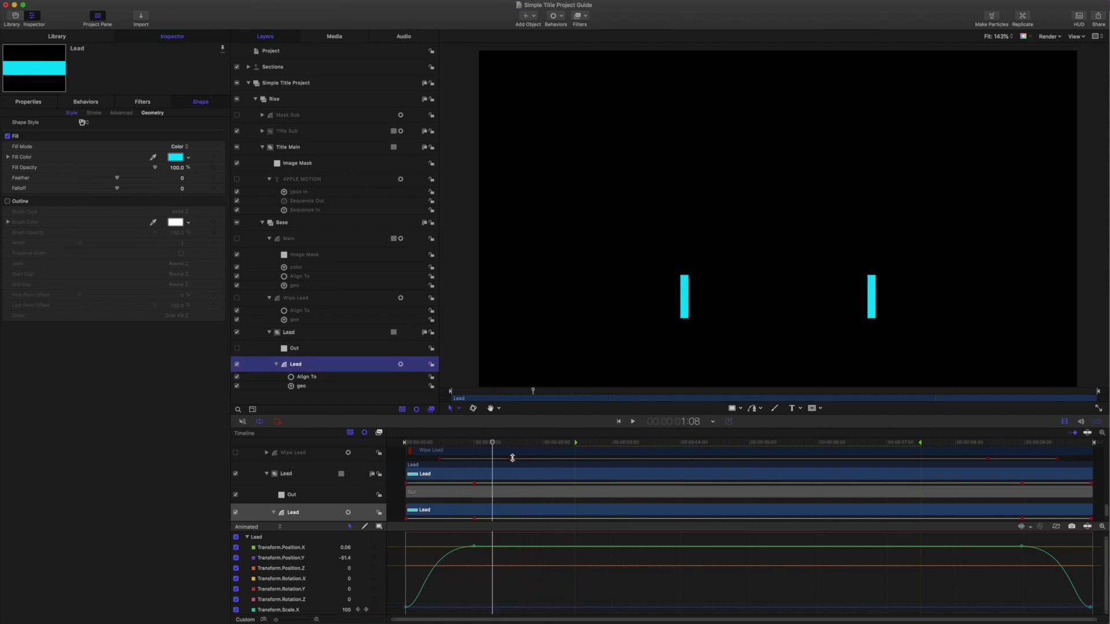
pyautogui.click(492, 443)
pyautogui.moveTo(492, 443)
pyautogui.mouseDown()
pyautogui.moveTo(407, 443)
pyautogui.moveTo(543, 443)
pyautogui.moveTo(407, 443)
pyautogui.moveTo(486, 443)
pyautogui.mouseUp()
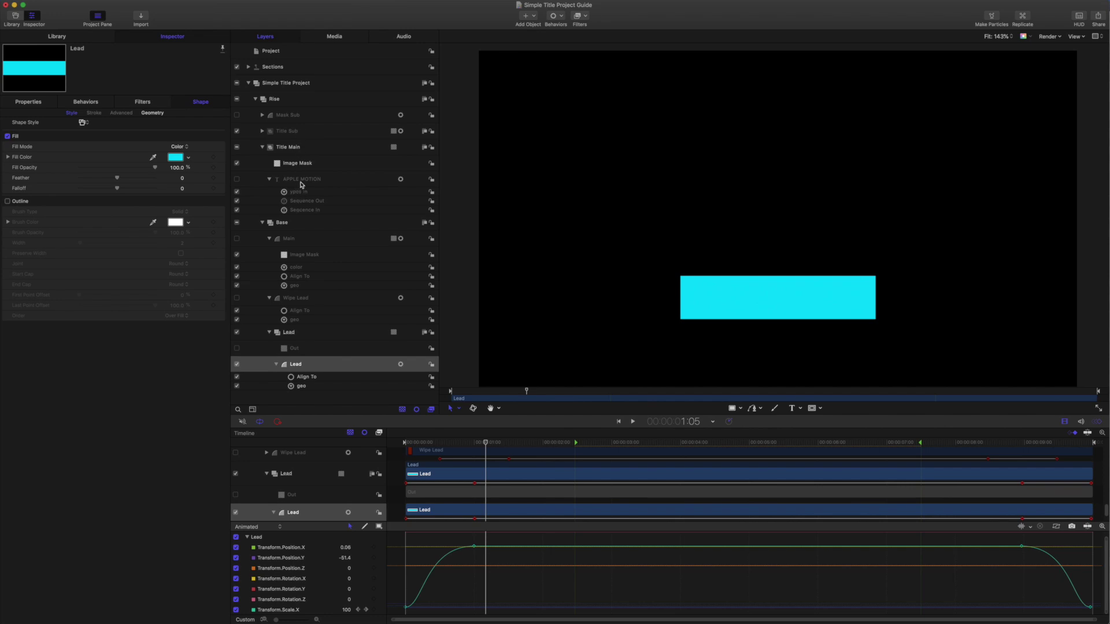
# Examine the Lead shape's geo link behavior and its X scale keyframe at 1:00, and re-enable the Out mask.
pyautogui.click(301, 386)
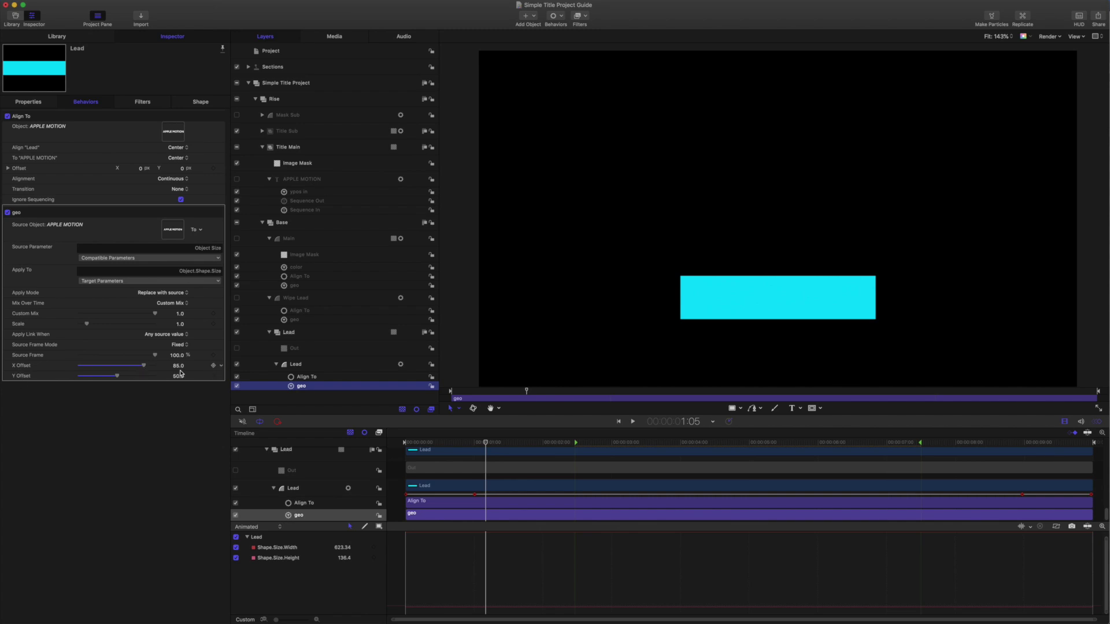
pyautogui.click(35, 101)
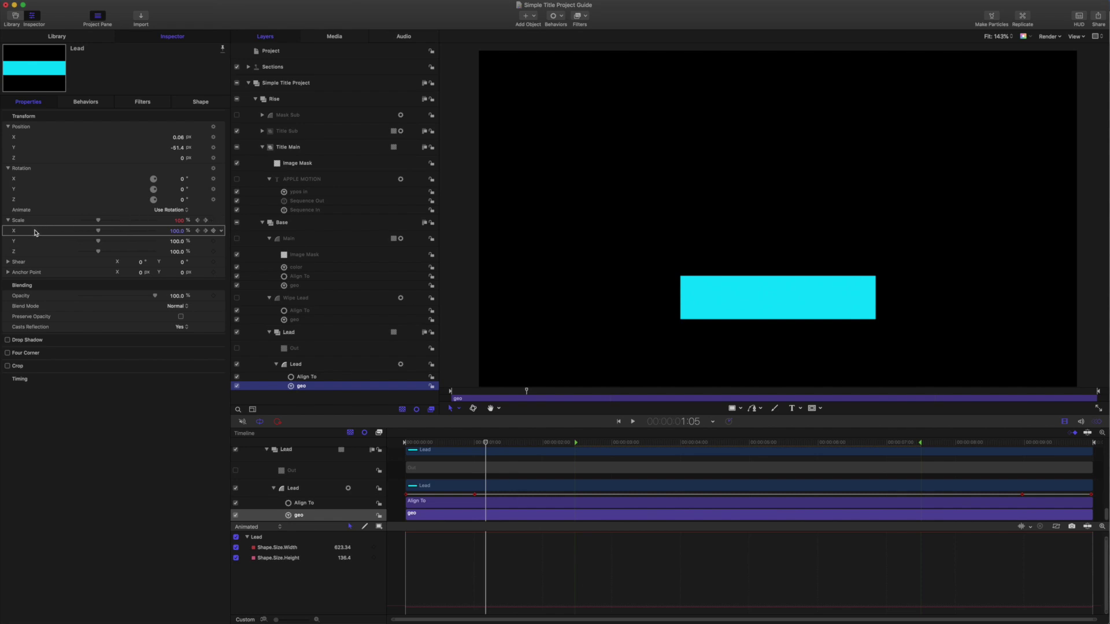
pyautogui.moveTo(486, 443)
pyautogui.mouseDown()
pyautogui.moveTo(394, 435)
pyautogui.moveTo(474, 446)
pyautogui.mouseUp()
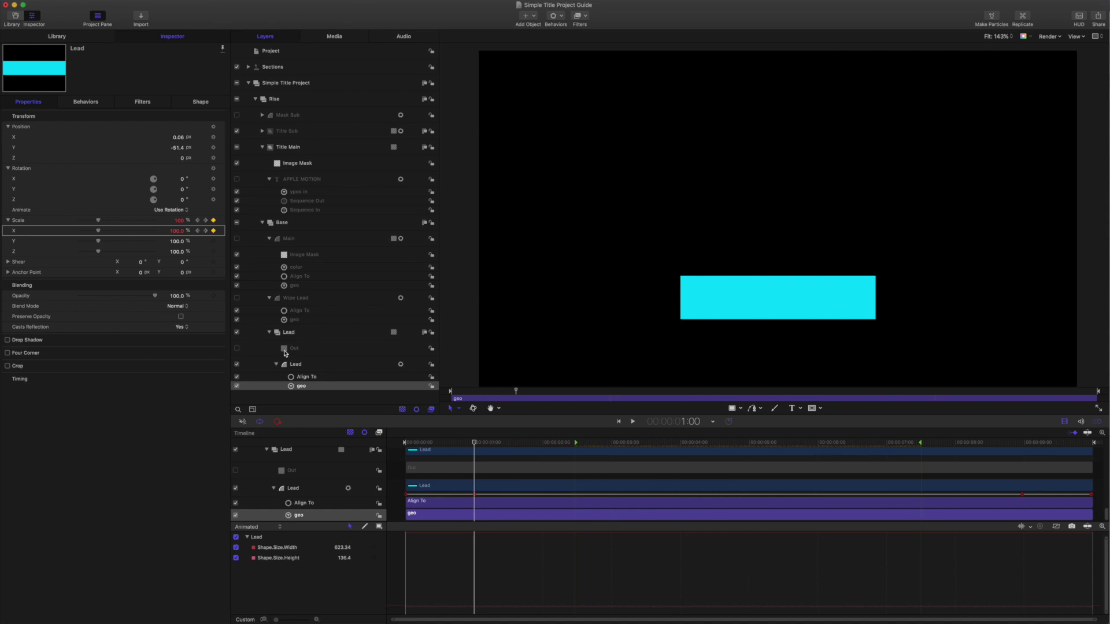
pyautogui.click(236, 349)
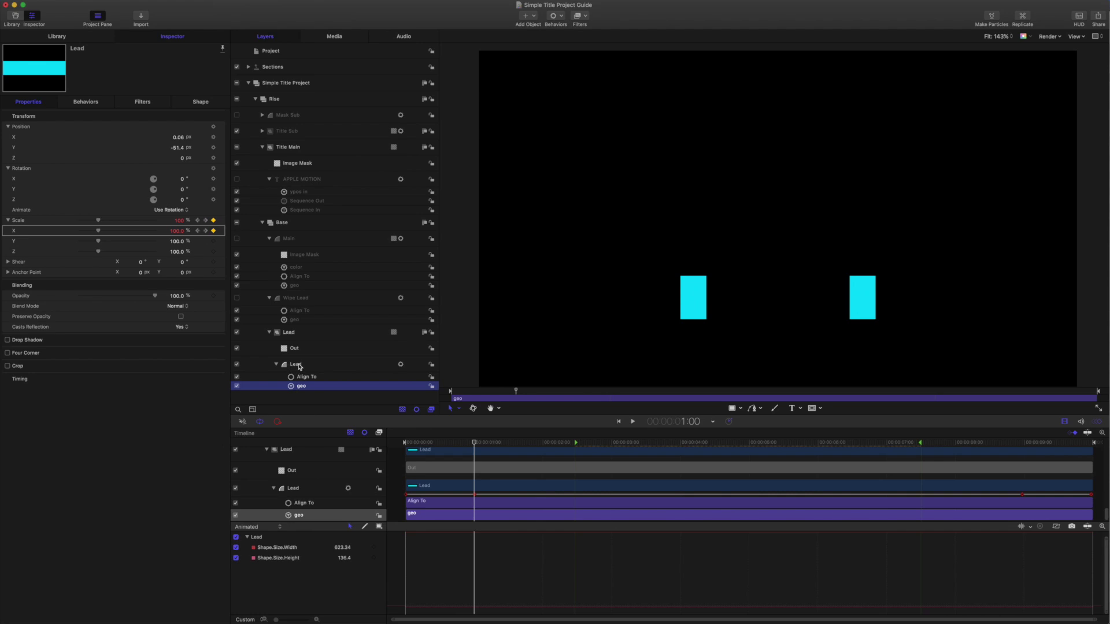
# Examine the Wipe Lead shape's X scale keyframe at frame 15 and the settings of its geo link behavior.
pyautogui.click(300, 300)
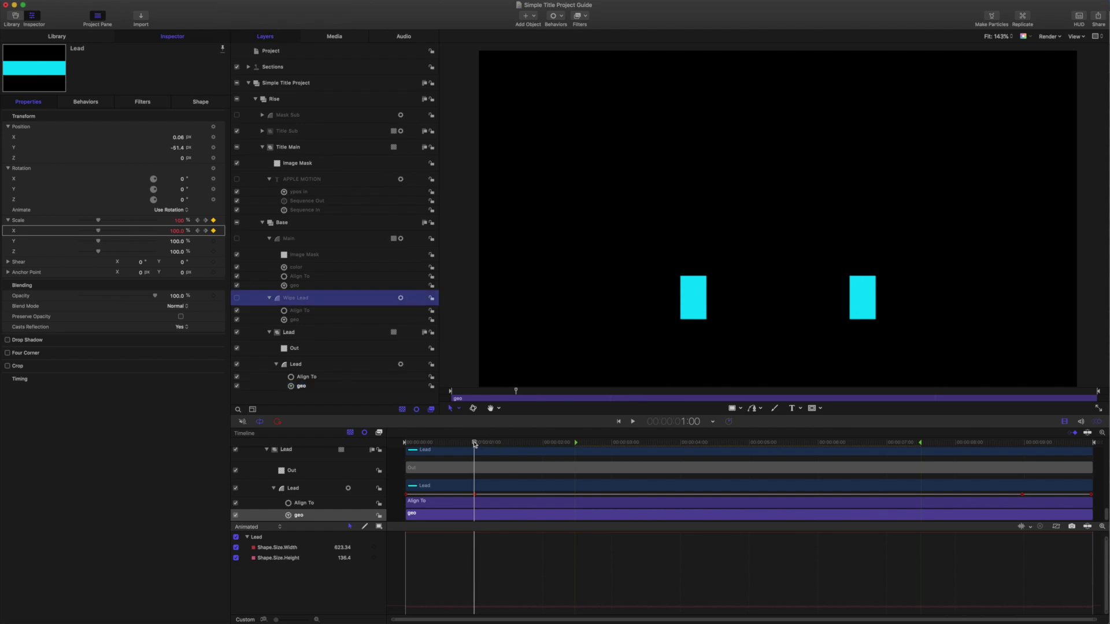
pyautogui.moveTo(475, 444); pyautogui.dragTo(440, 444)
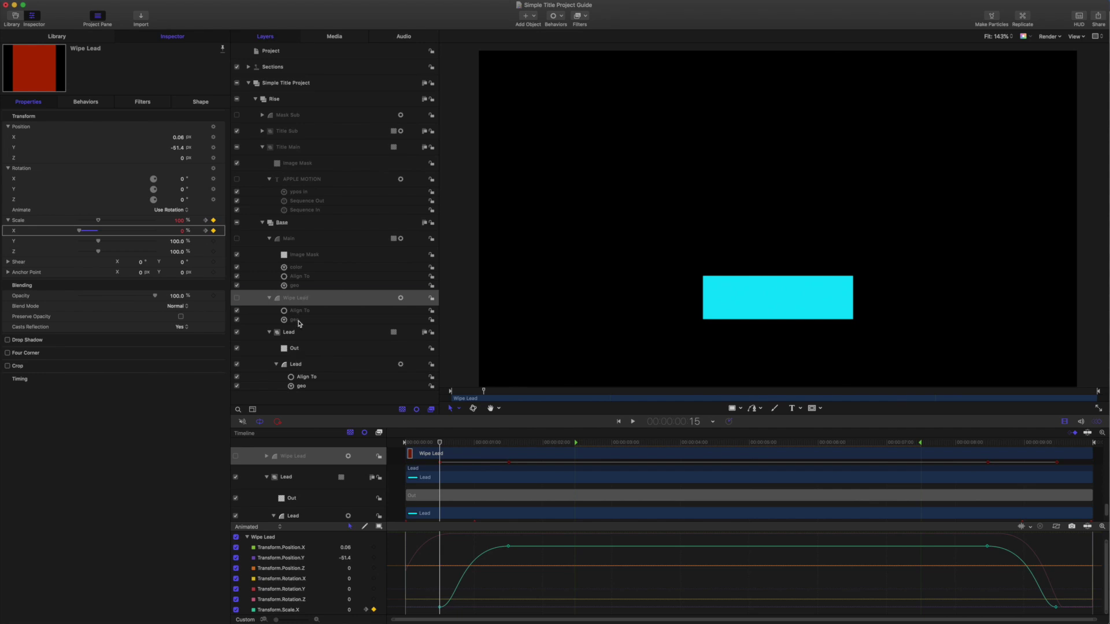
pyautogui.click(299, 321)
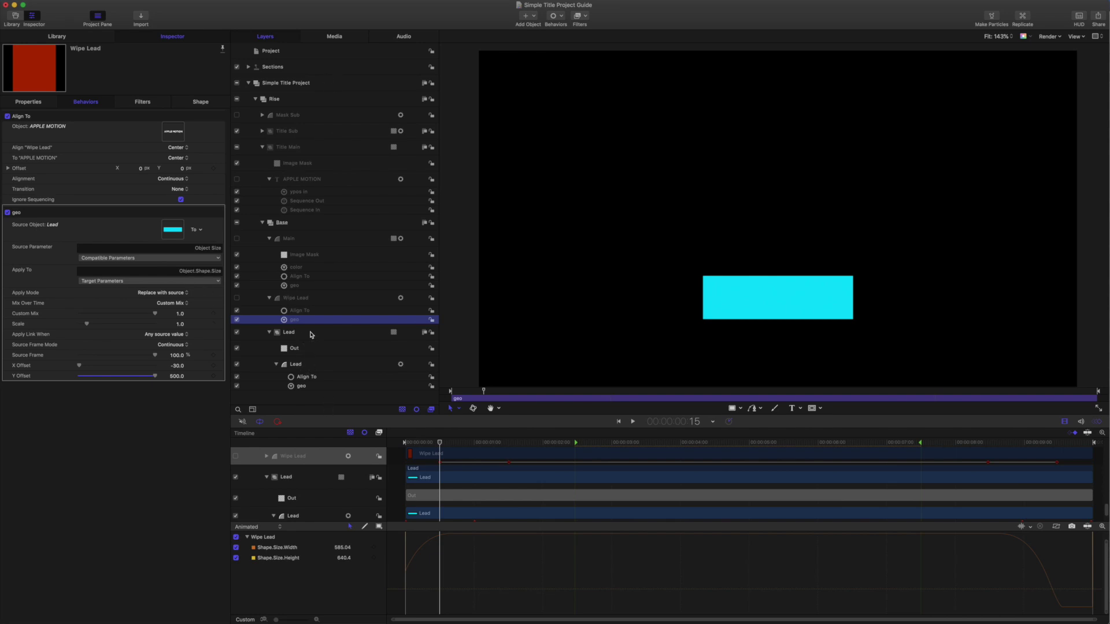
# Make the Wipe Lead shape visible and scrub through its wipe from frame 15 to 1:27.
pyautogui.click(237, 298)
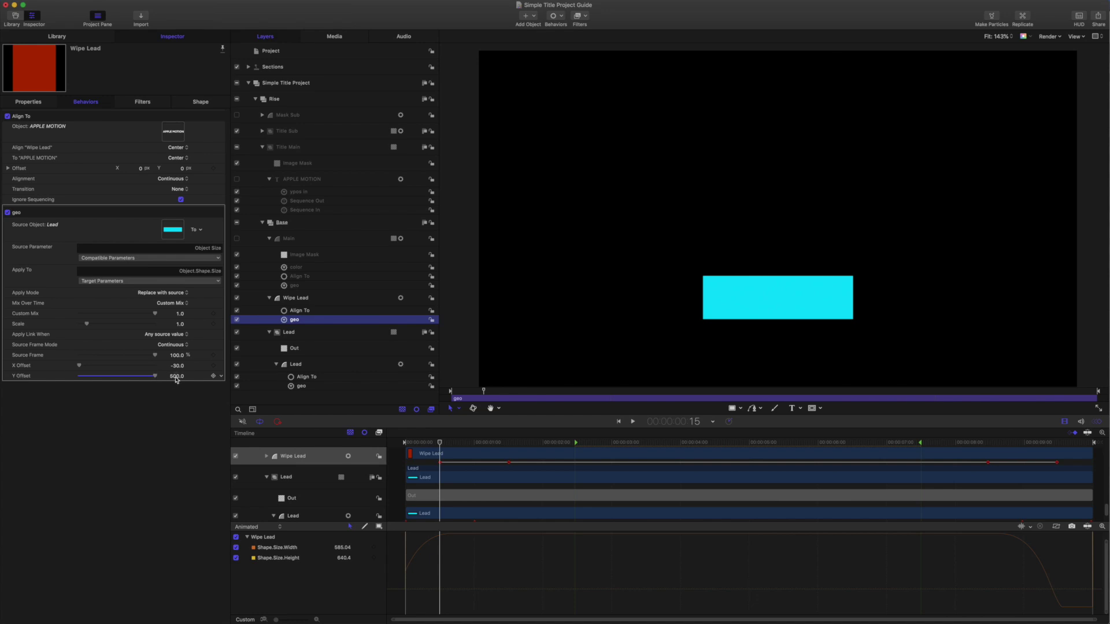
pyautogui.moveTo(444, 444); pyautogui.dragTo(508, 445)
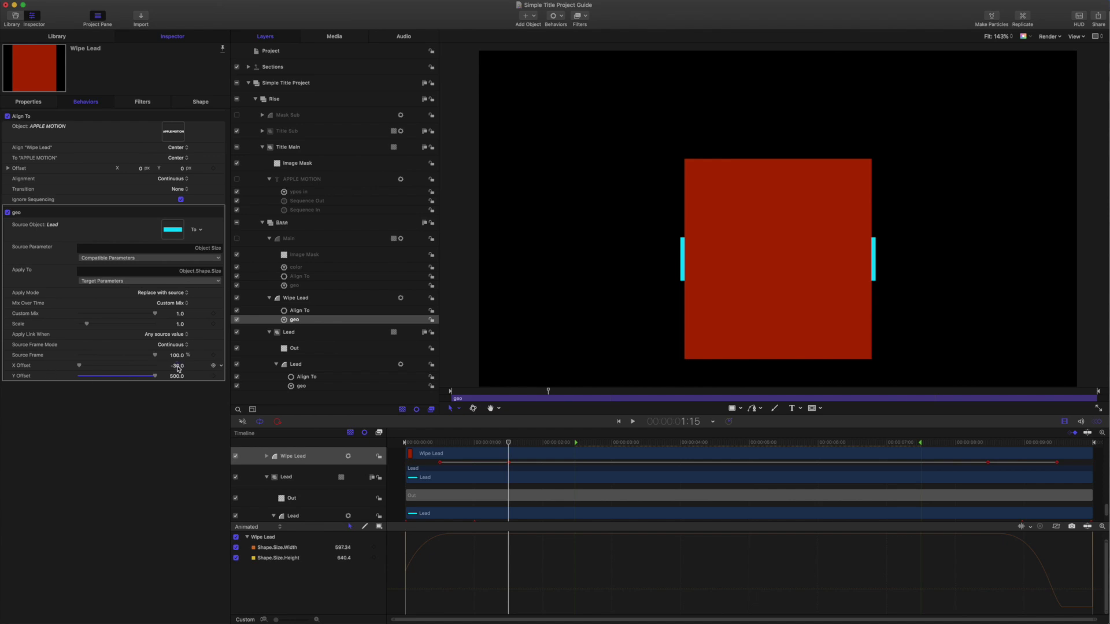
pyautogui.moveTo(509, 444); pyautogui.dragTo(558, 448)
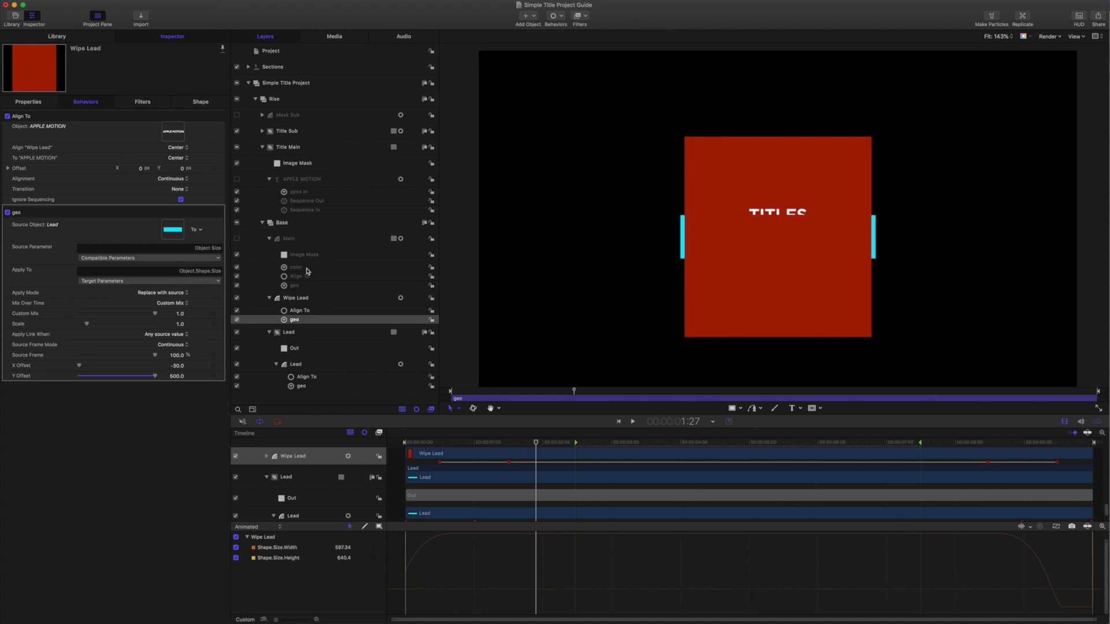
# Show the Main shape again and examine its X scale animation from the keyframe at frame 27 through 1:29.
pyautogui.click(237, 239)
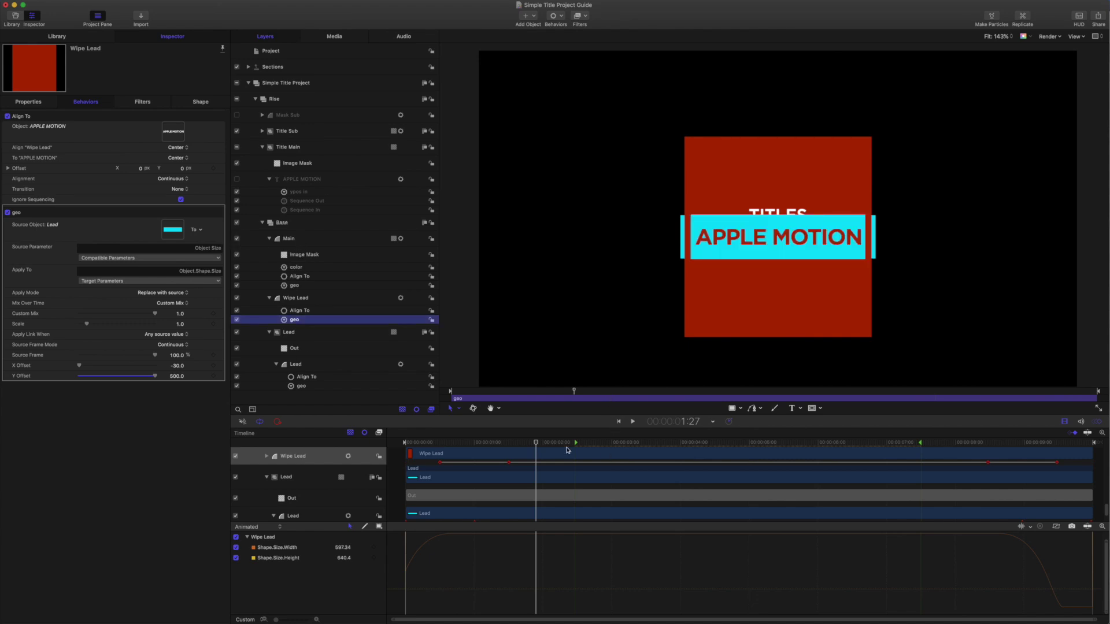
pyautogui.moveTo(538, 444); pyautogui.dragTo(477, 443)
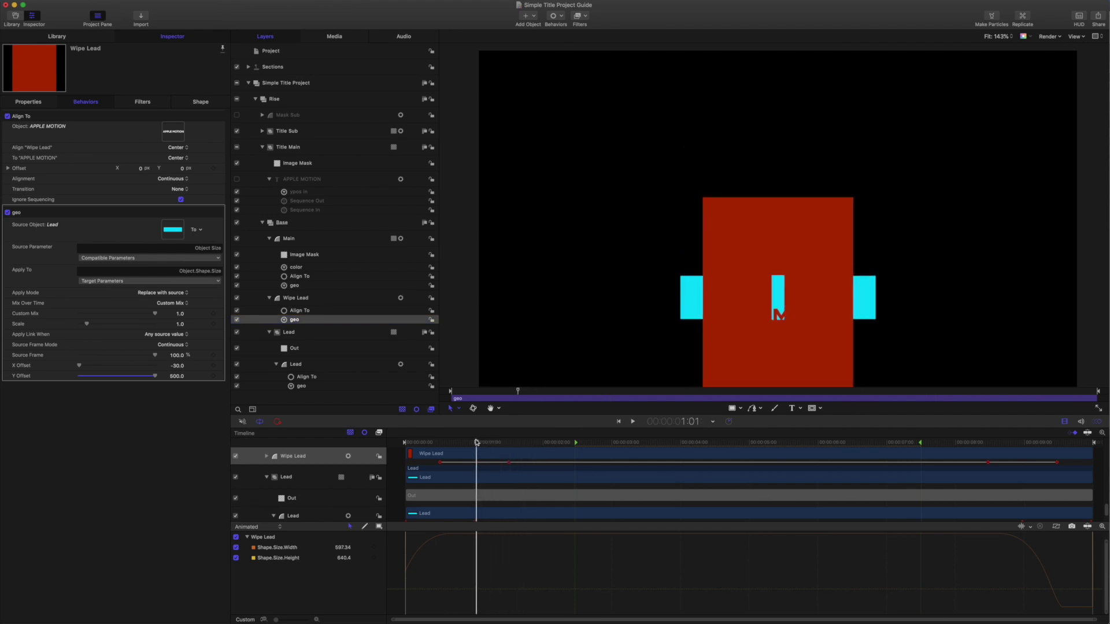
pyautogui.click(301, 241)
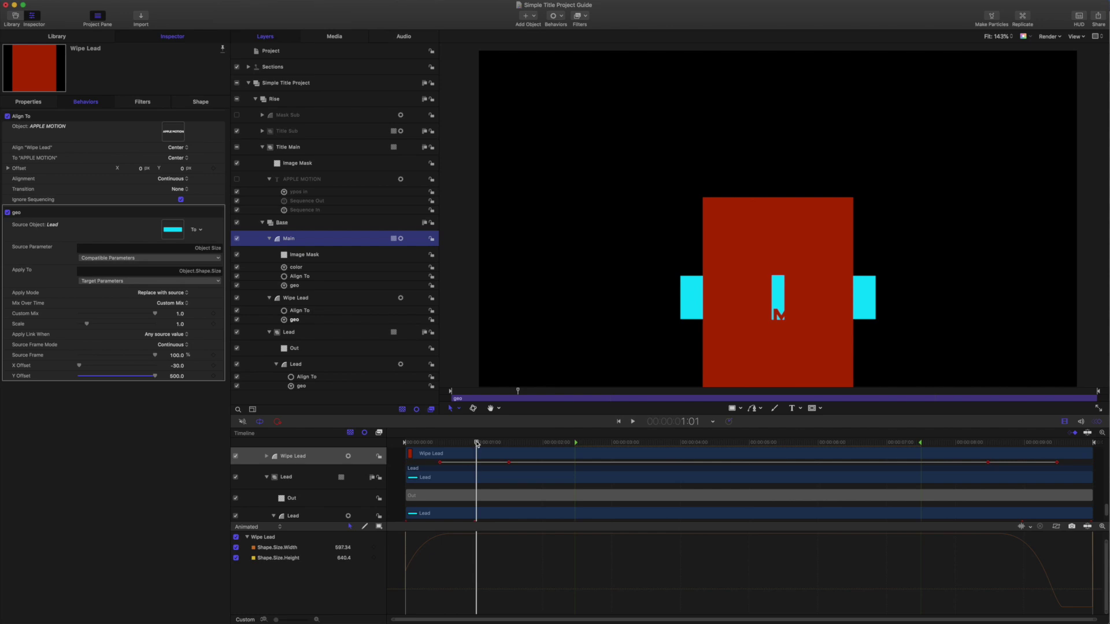
pyautogui.moveTo(477, 444); pyautogui.dragTo(468, 444)
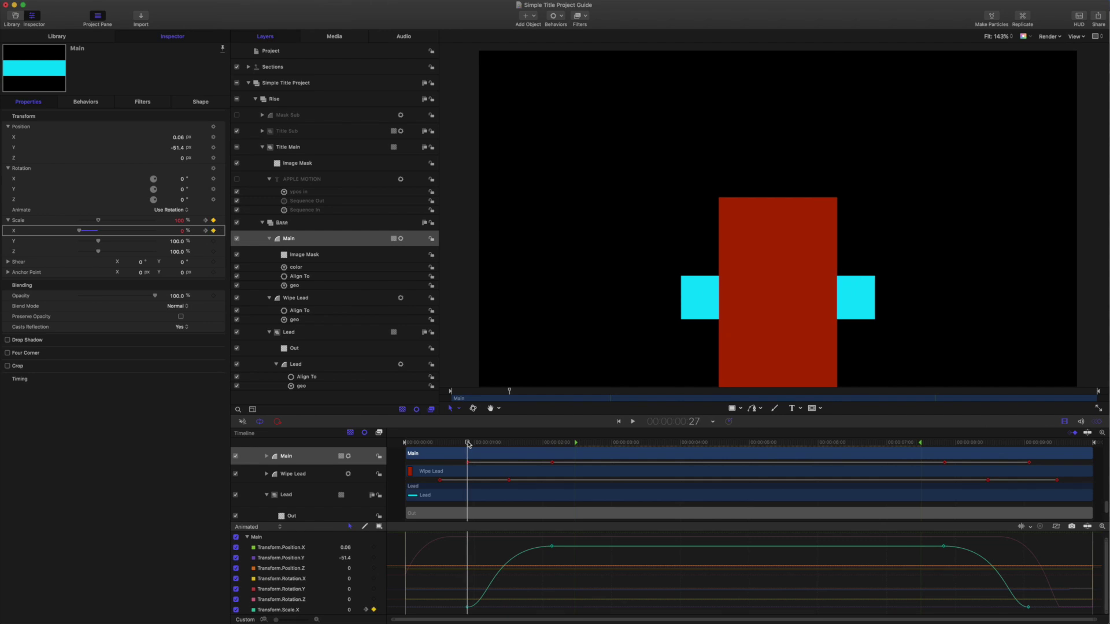
pyautogui.moveTo(468, 443); pyautogui.dragTo(523, 452)
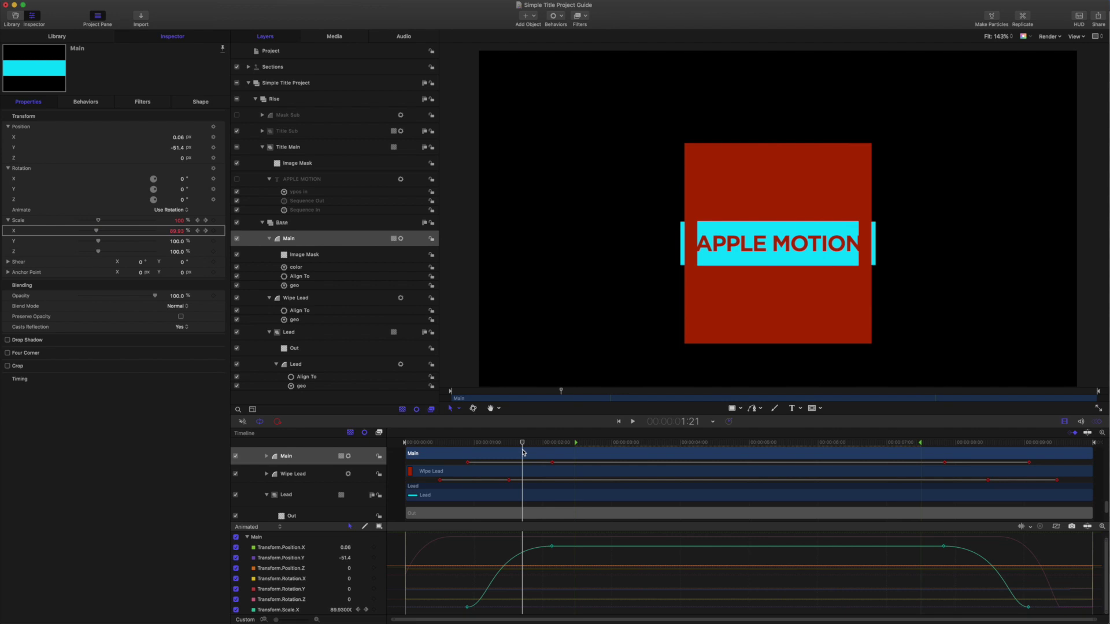
pyautogui.moveTo(522, 443); pyautogui.dragTo(542, 445)
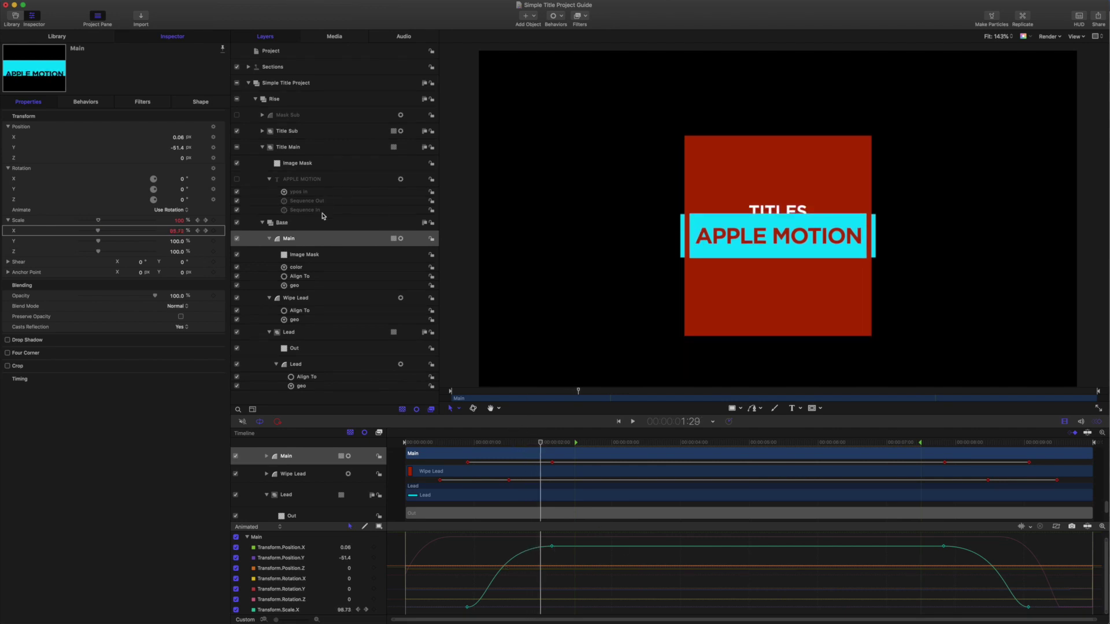
# Examine the settings of the Main shape's geo link behavior while moving the playhead to 2:04.
pyautogui.click(301, 286)
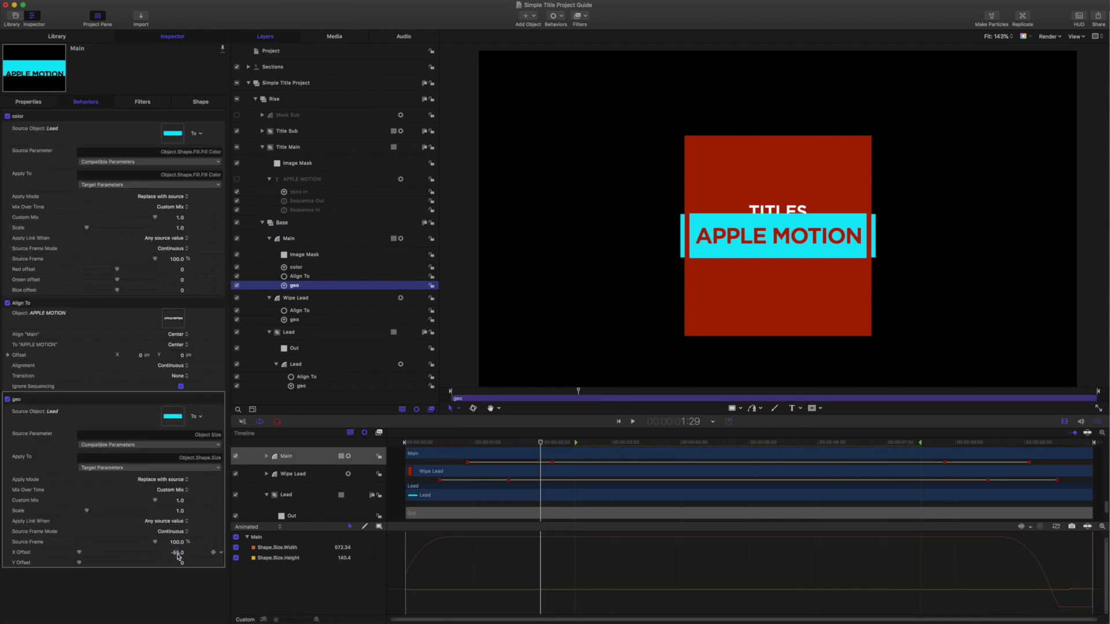
pyautogui.moveTo(541, 443); pyautogui.dragTo(549, 444)
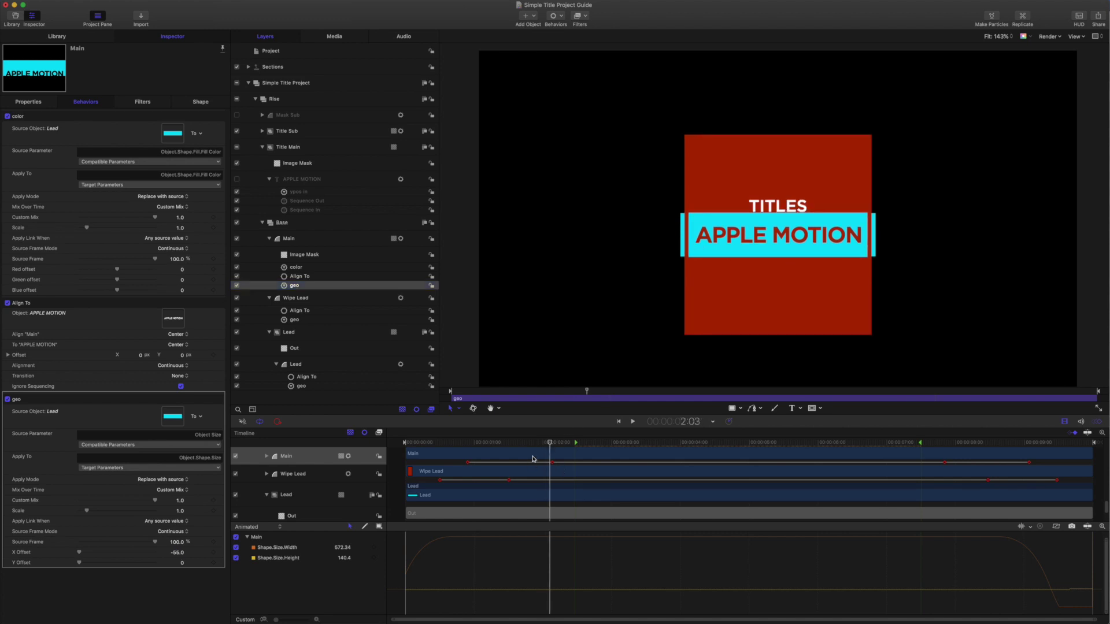
pyautogui.moveTo(551, 444)
pyautogui.mouseDown()
pyautogui.moveTo(591, 443)
pyautogui.moveTo(428, 443)
pyautogui.moveTo(553, 444)
pyautogui.mouseUp()
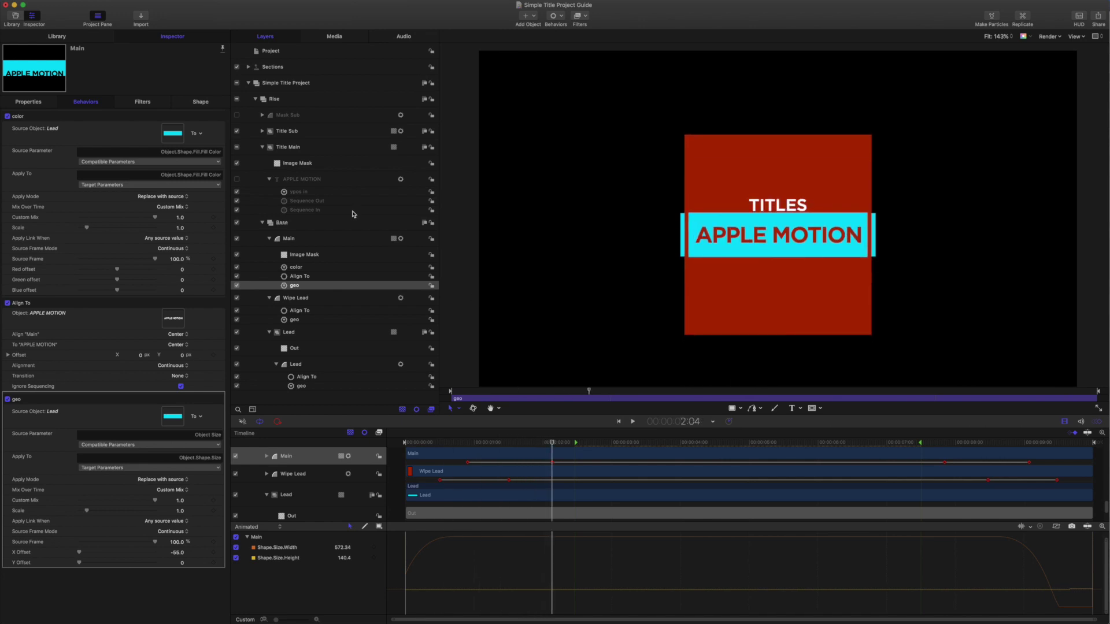
# Append LLLLLLLL to the project's published main title text to test the shapes' resizing.
pyautogui.click(287, 52)
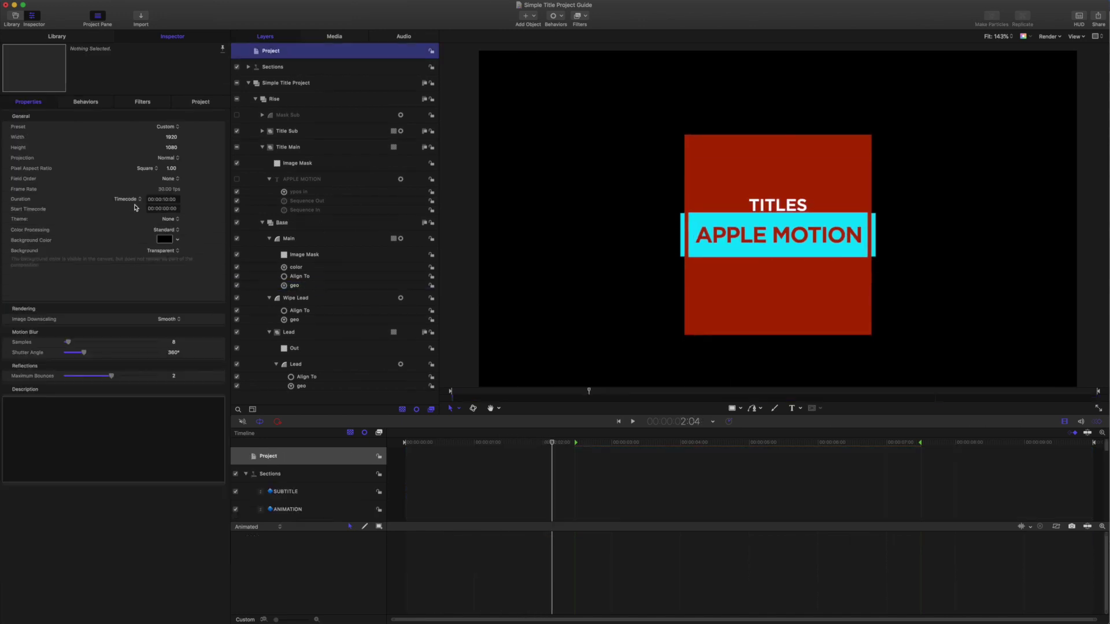
pyautogui.click(202, 103)
pyautogui.click(135, 198)
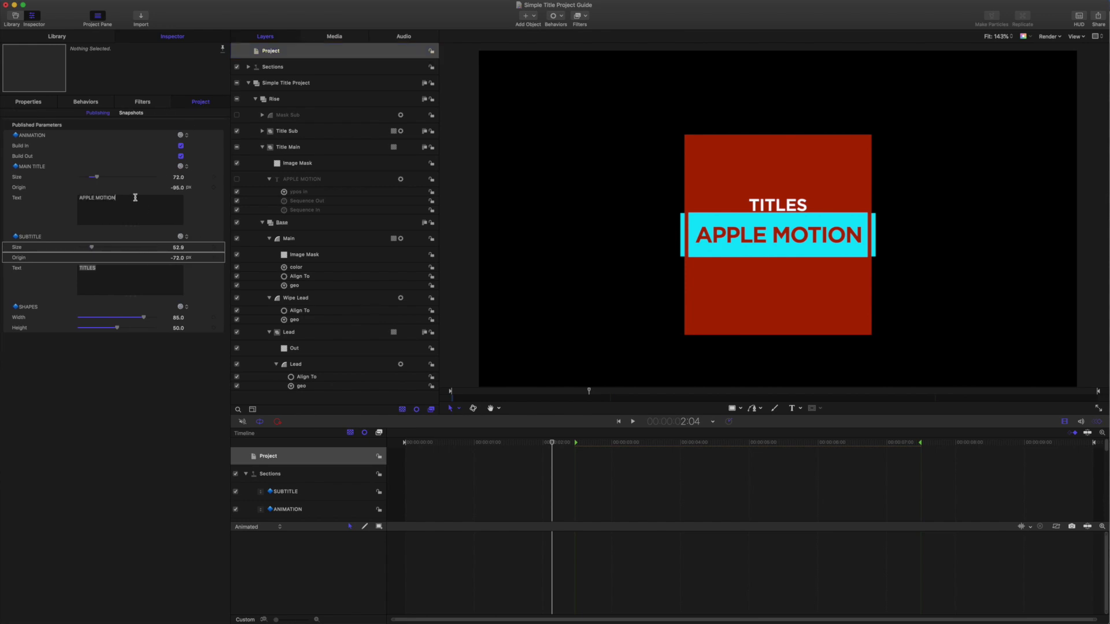
pyautogui.write('LLLLLLLL')
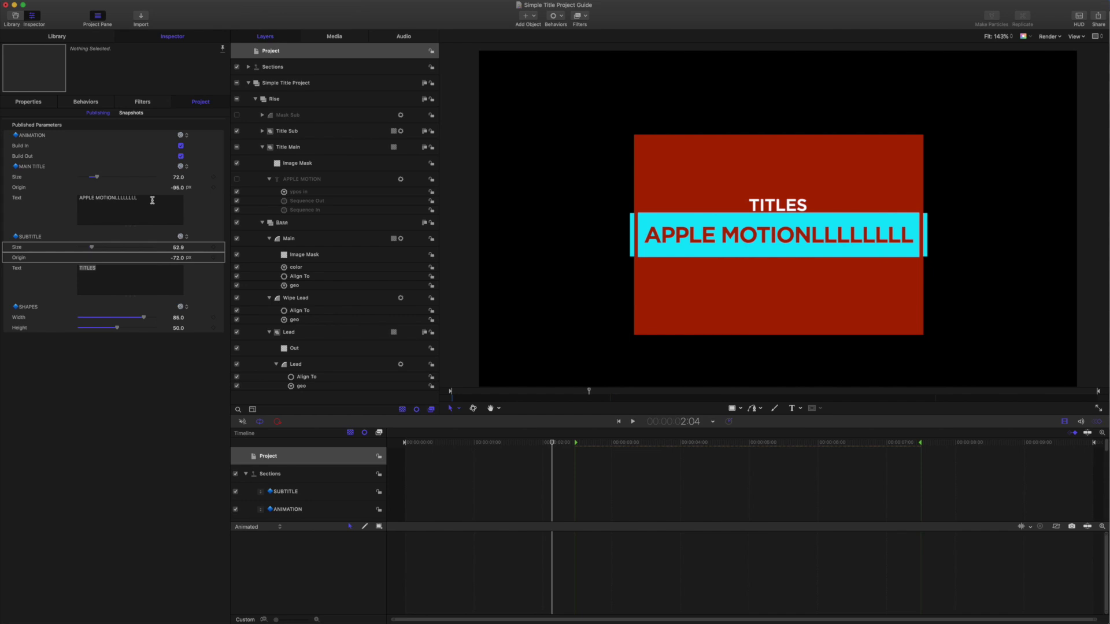
# Remove the appended letters so the published main title text reads APPLE MOTION.
pyautogui.press('BackSpace')
pyautogui.press('BackSpace')
pyautogui.press('BackSpace')
pyautogui.press('BackSpace')
pyautogui.press('BackSpace')
pyautogui.press('BackSpace')
pyautogui.press('BackSpace')
pyautogui.press('BackSpace')
pyautogui.press('BackSpace')
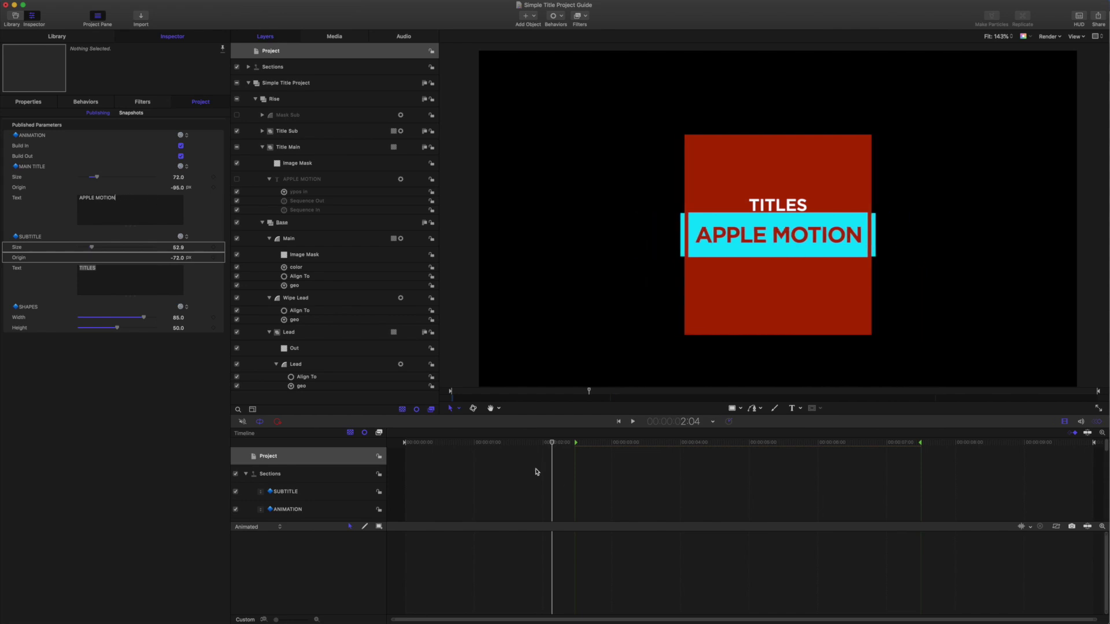
# Play the title animation from the start, then park the playhead at 2:10.
pyautogui.moveTo(554, 443); pyautogui.dragTo(326, 434)
pyautogui.press('space')
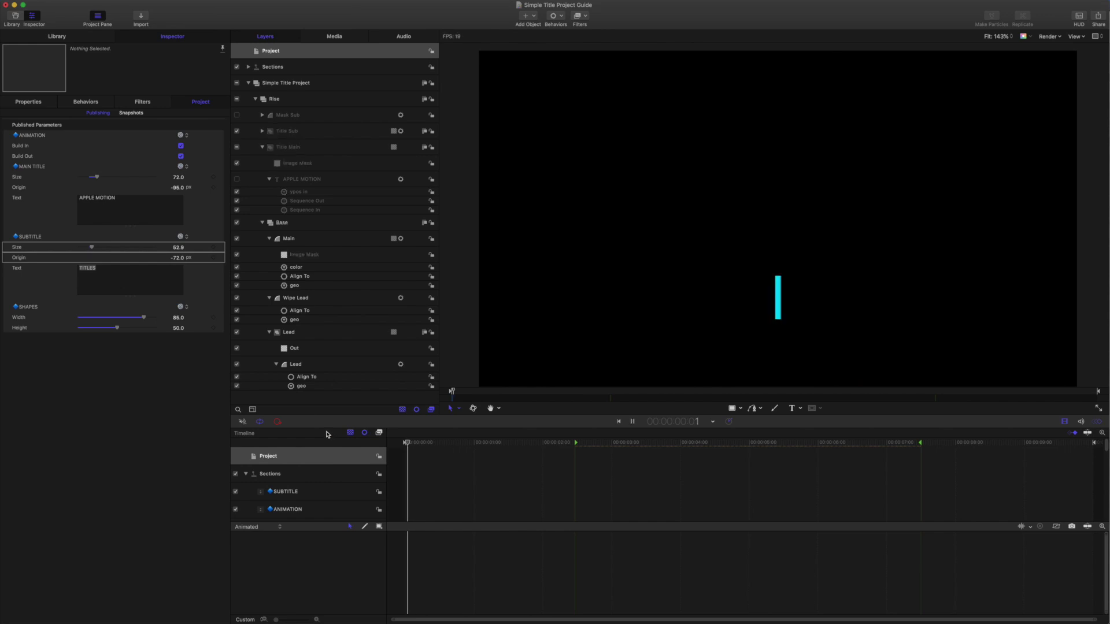
pyautogui.press('space')
pyautogui.moveTo(574, 444)
pyautogui.mouseDown()
pyautogui.moveTo(536, 444)
pyautogui.moveTo(567, 446)
pyautogui.mouseUp()
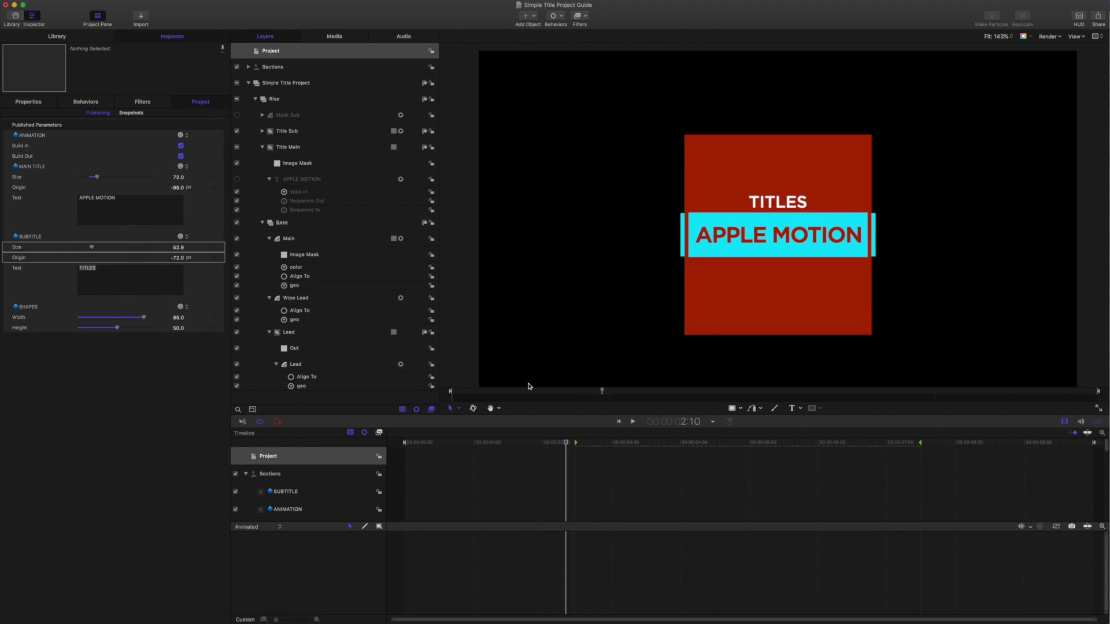
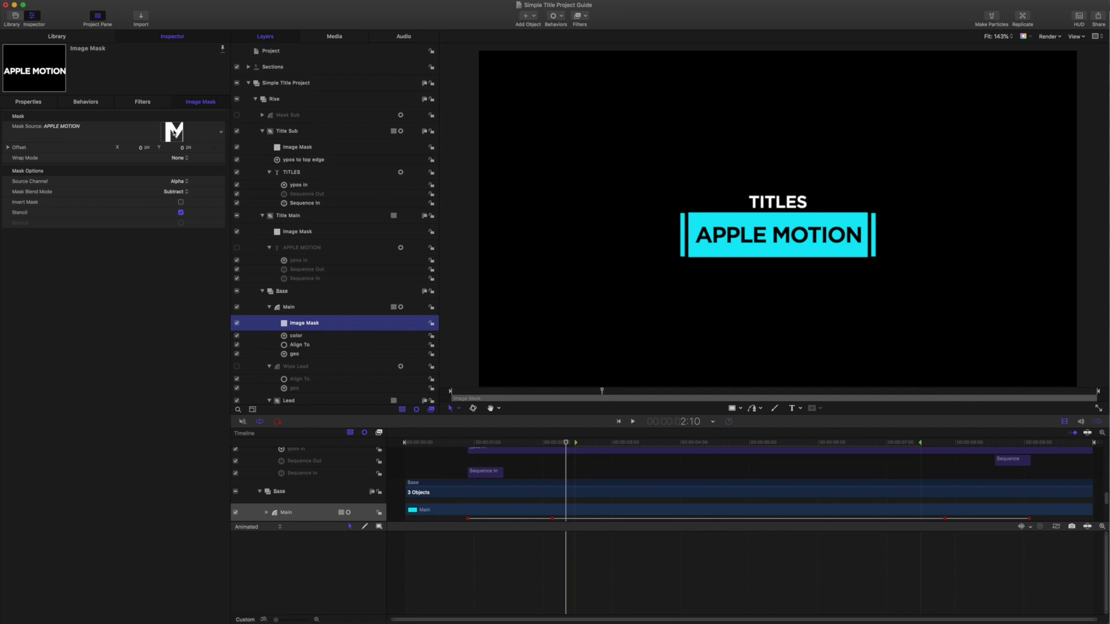
# Scrub the APPLE MOTION cutout in the Main shape through its build-in from 1:03 to 1:25 and its build-out at 8:18.
pyautogui.moveTo(568, 443); pyautogui.dragTo(527, 443)
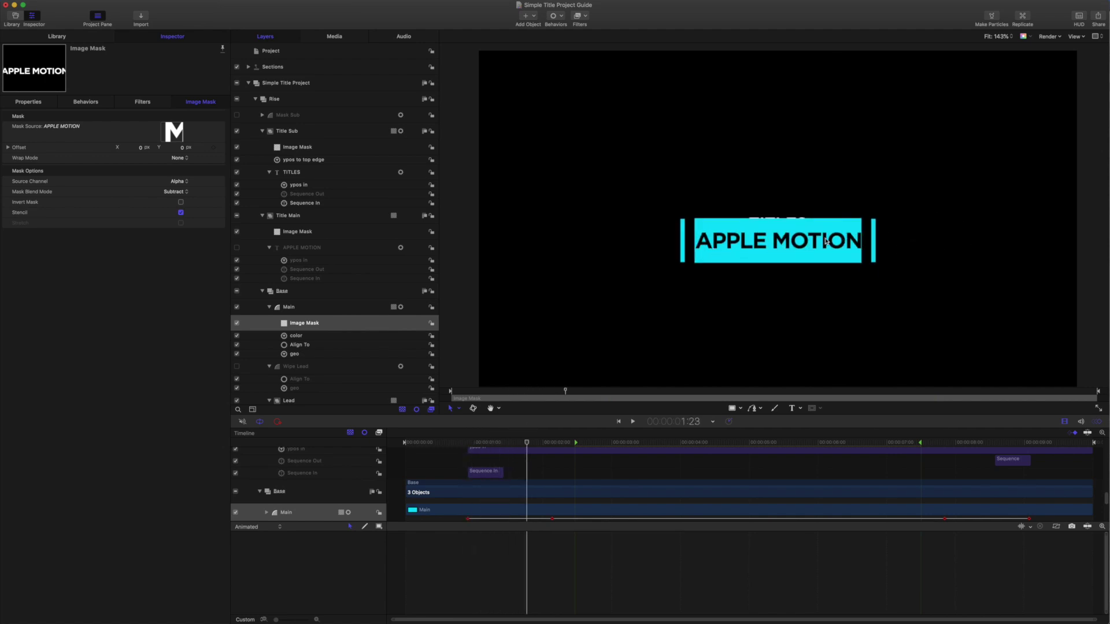
pyautogui.moveTo(529, 446)
pyautogui.mouseDown()
pyautogui.moveTo(446, 444)
pyautogui.moveTo(531, 444)
pyautogui.mouseUp()
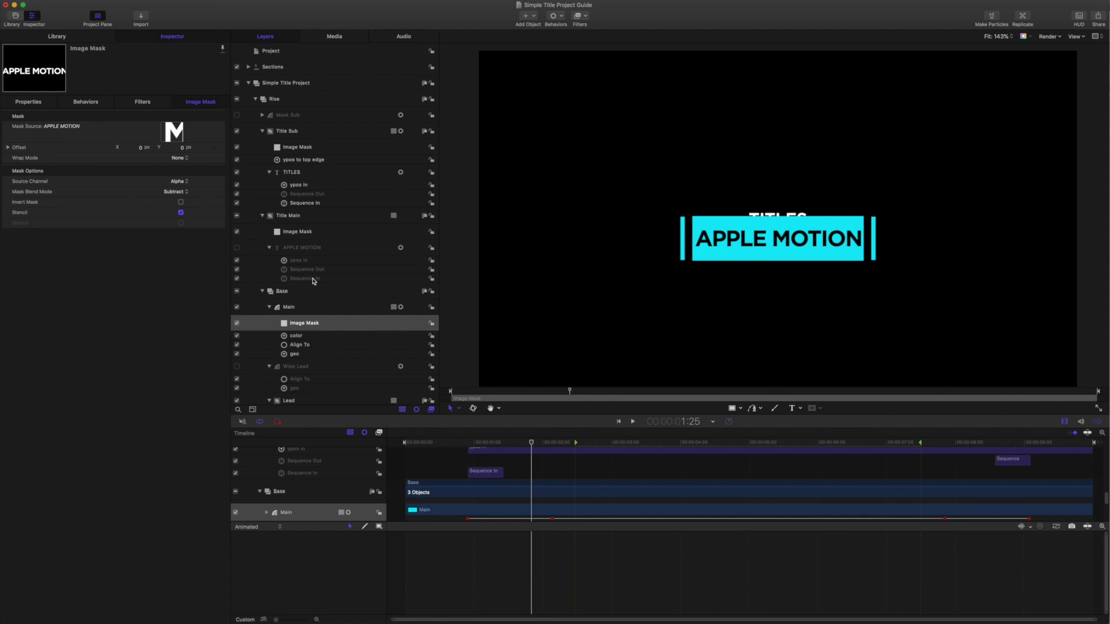
pyautogui.moveTo(531, 444); pyautogui.dragTo(486, 443)
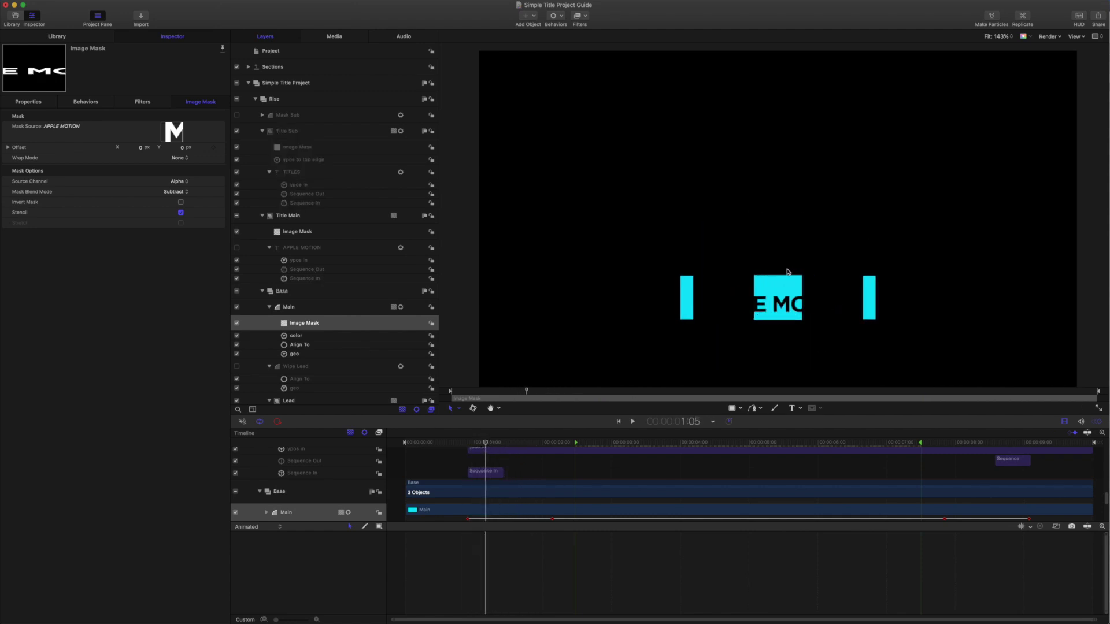
pyautogui.moveTo(486, 444)
pyautogui.mouseDown()
pyautogui.moveTo(546, 444)
pyautogui.moveTo(481, 444)
pyautogui.mouseUp()
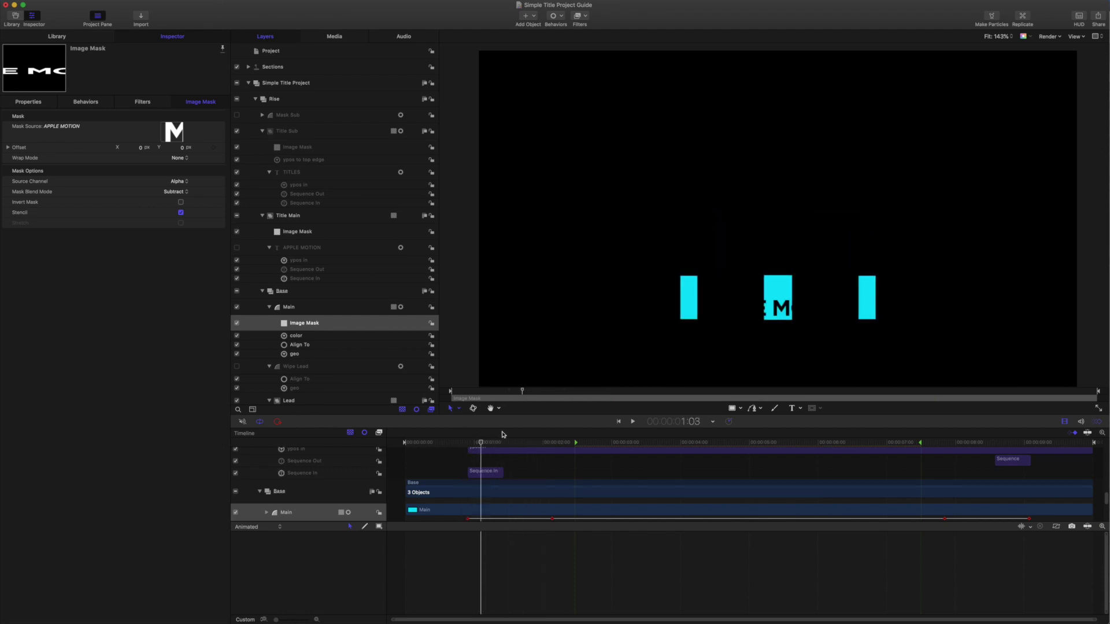
pyautogui.click(529, 442)
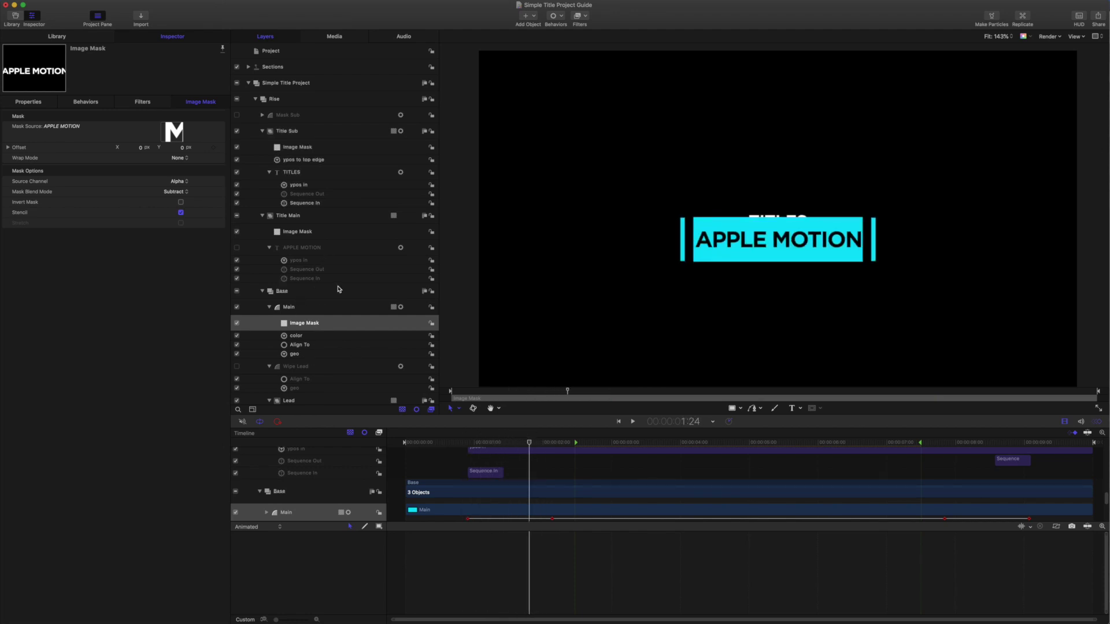
pyautogui.moveTo(529, 444); pyautogui.dragTo(997, 443)
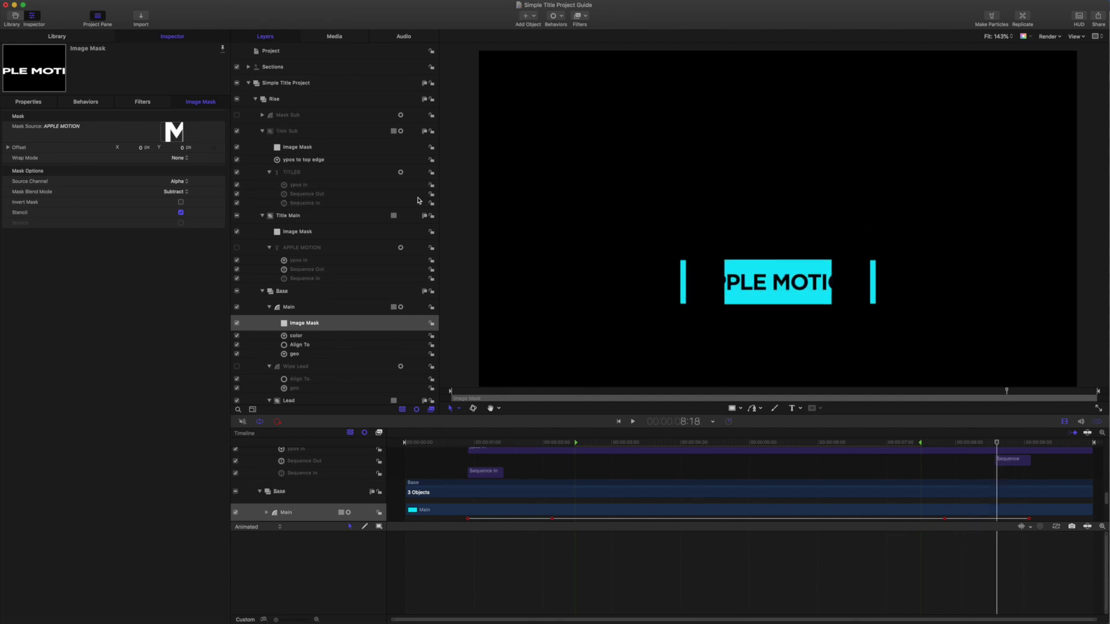
# Examine the APPLE MOTION text's Sequence In and Sequence Out behaviors, including the Speed options, and scrub to the end of Sequence In at 1:13.
pyautogui.click(307, 278)
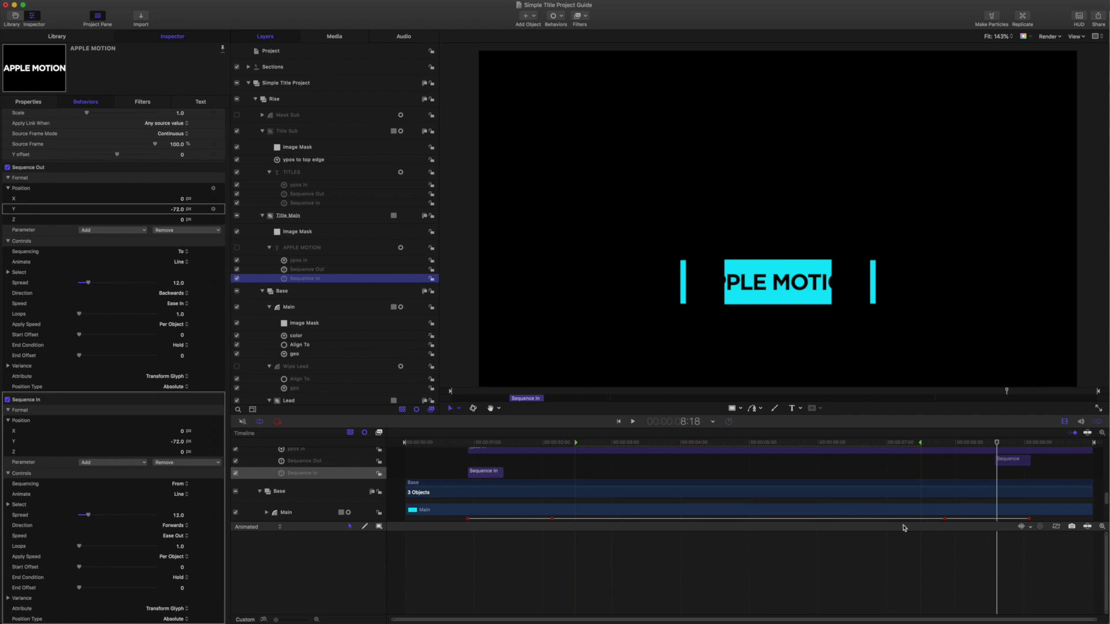
pyautogui.click(177, 304)
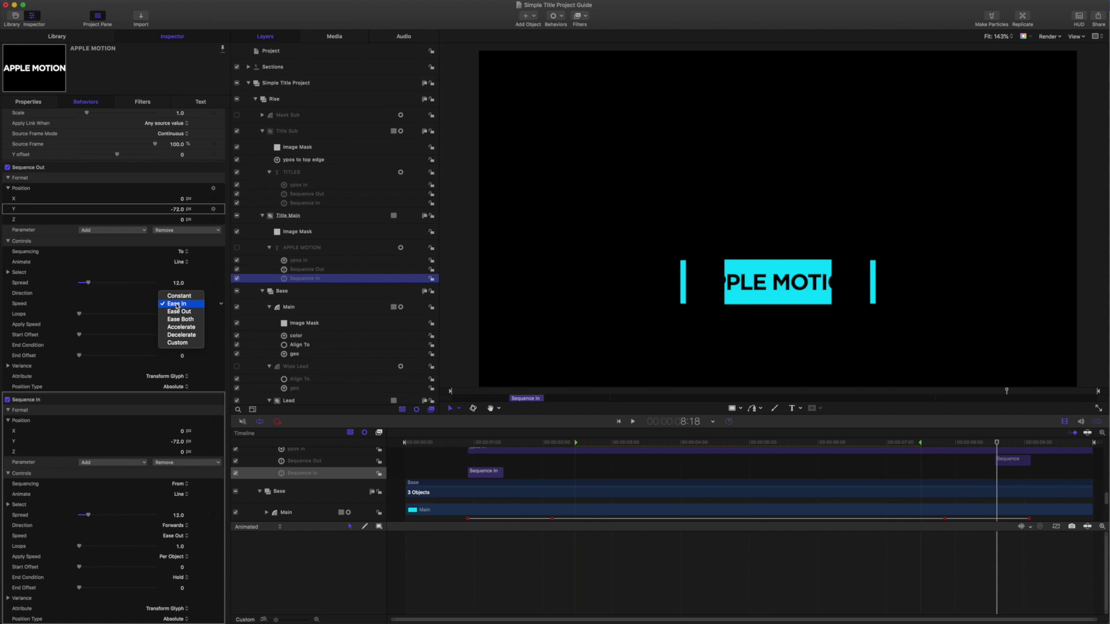
pyautogui.click(177, 305)
pyautogui.click(318, 270)
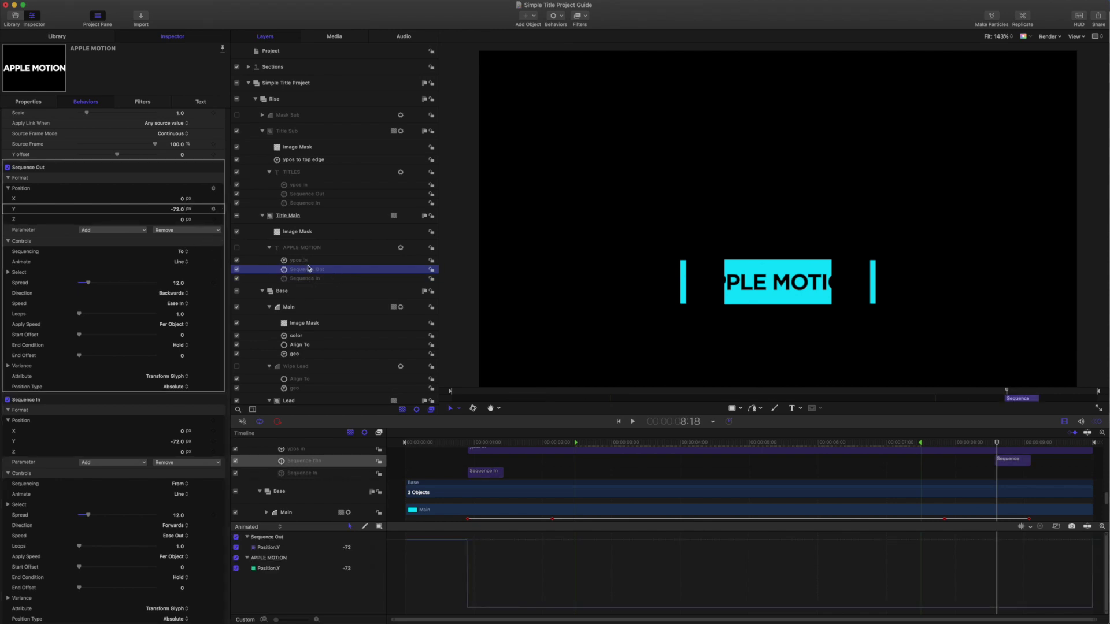
pyautogui.click(306, 279)
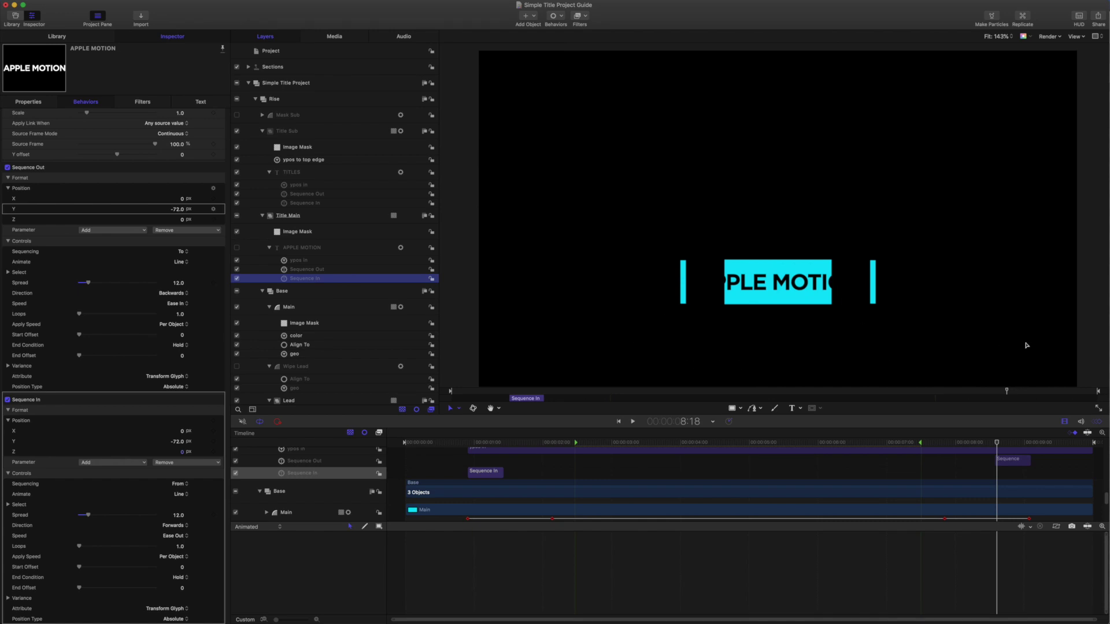
pyautogui.moveTo(997, 444); pyautogui.dragTo(540, 444)
pyautogui.moveTo(526, 400)
pyautogui.mouseDown()
pyautogui.moveTo(448, 401)
pyautogui.moveTo(505, 401)
pyautogui.mouseUp()
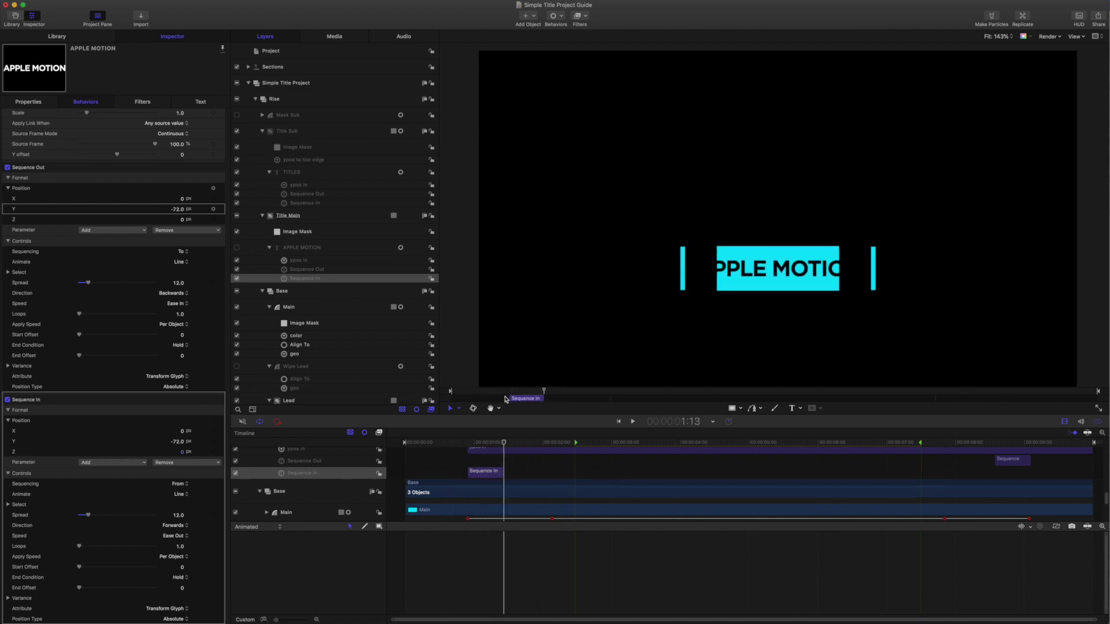
# Add the lines MORE and LINES below APPLE MOTION in the published main title text.
pyautogui.click(274, 50)
pyautogui.click(126, 199)
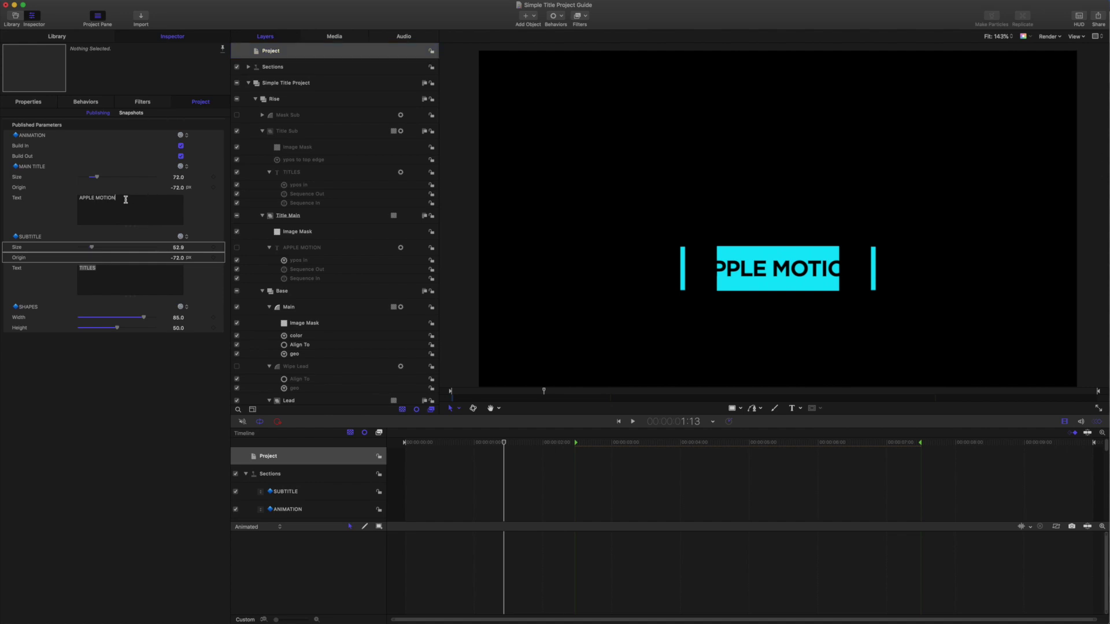
pyautogui.write('MORE ')
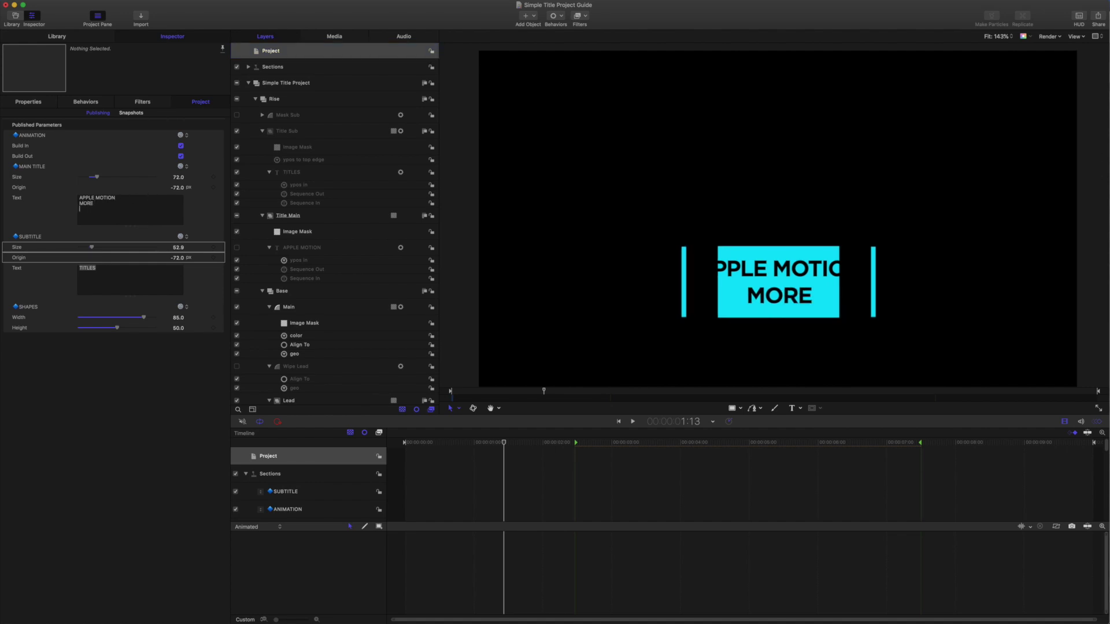
pyautogui.write('LINES')
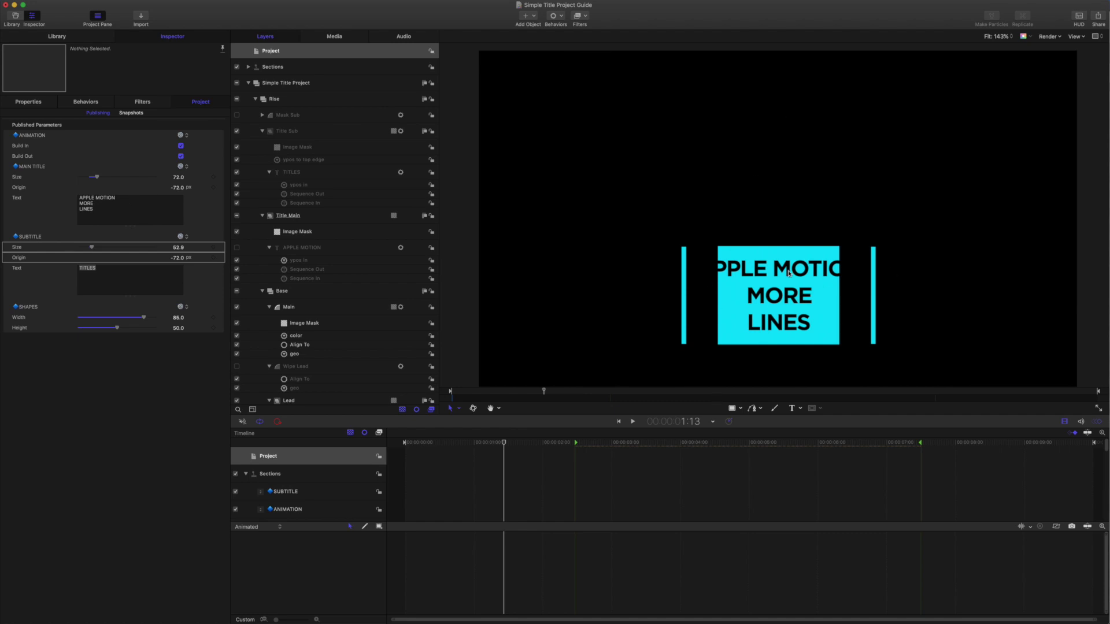
# Set the main title's published Origin to -393.46 px at 1:02 and play the animation from the start.
pyautogui.moveTo(505, 444); pyautogui.dragTo(480, 447)
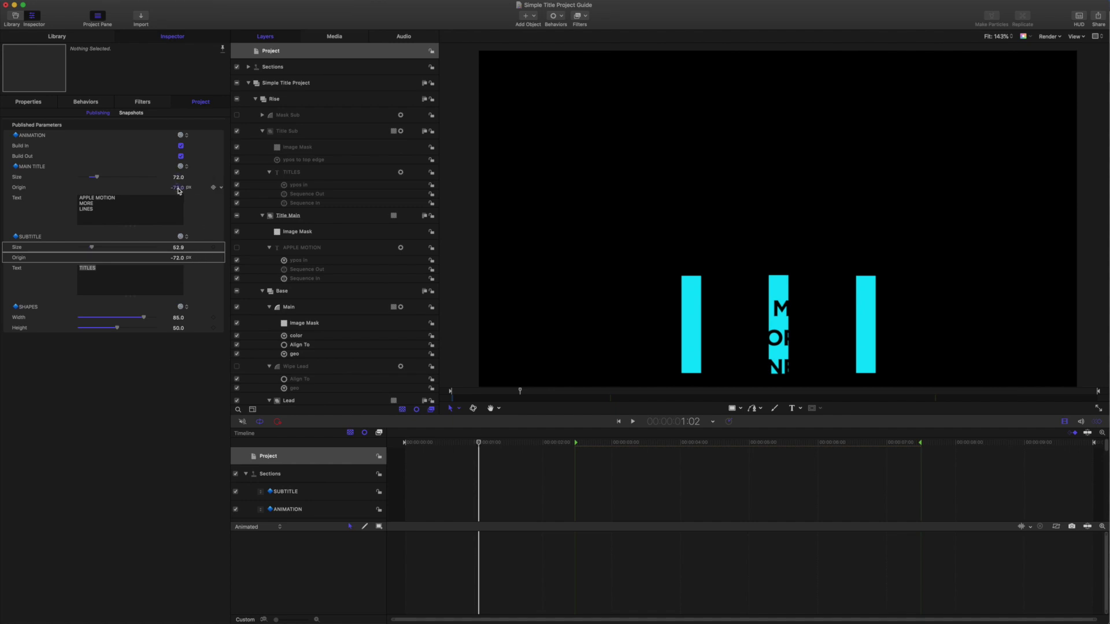
pyautogui.moveTo(175, 187)
pyautogui.mouseDown()
pyautogui.moveTo(141, 187)
pyautogui.moveTo(174, 188)
pyautogui.mouseUp()
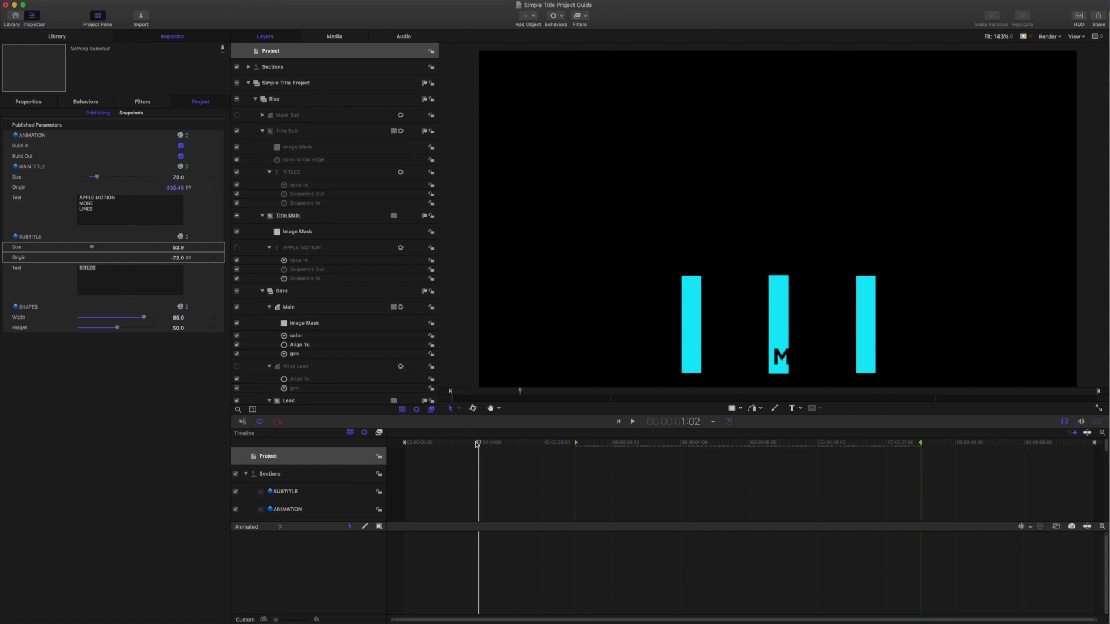
pyautogui.press('Home')
pyautogui.press('space')
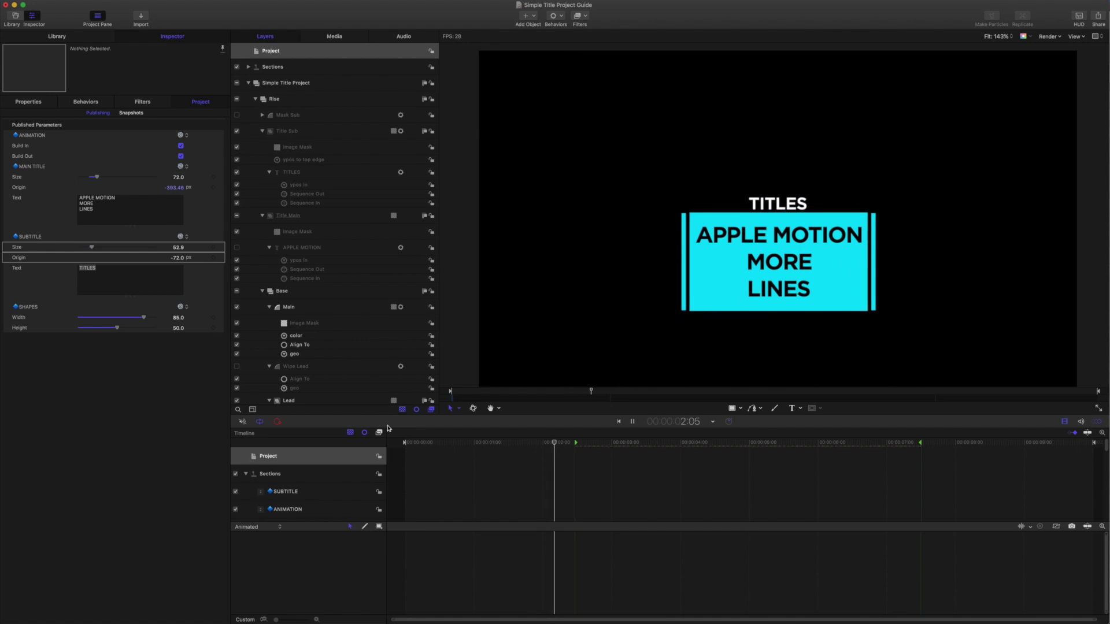
pyautogui.press('space')
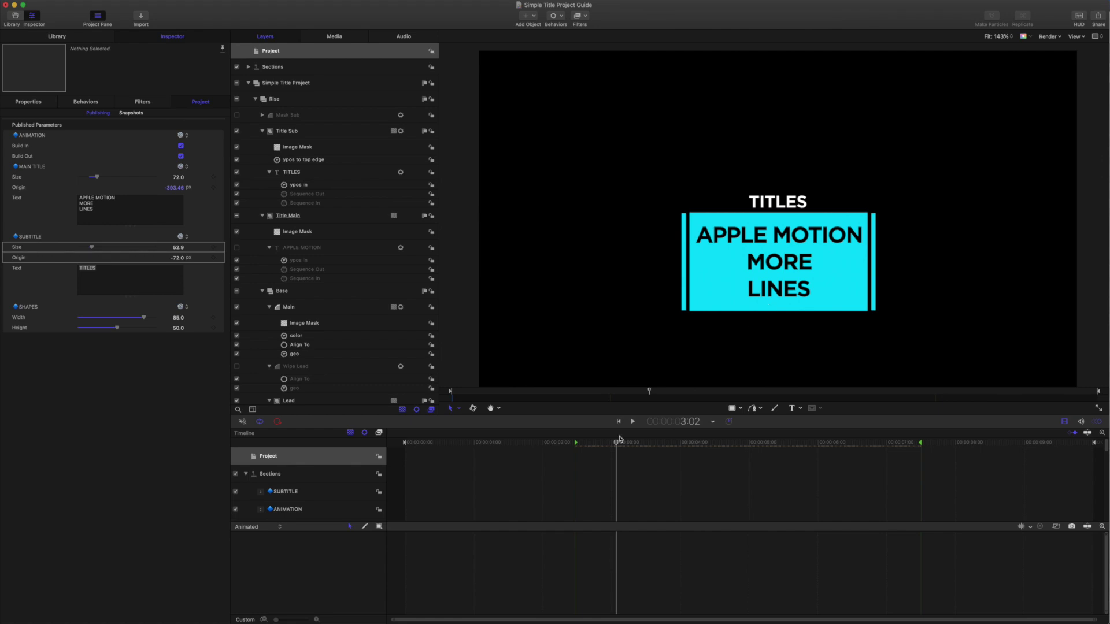
# Review the three-line title's build-in around 1:10 and replay it from the start through 2:10.
pyautogui.moveTo(616, 443); pyautogui.dragTo(497, 443)
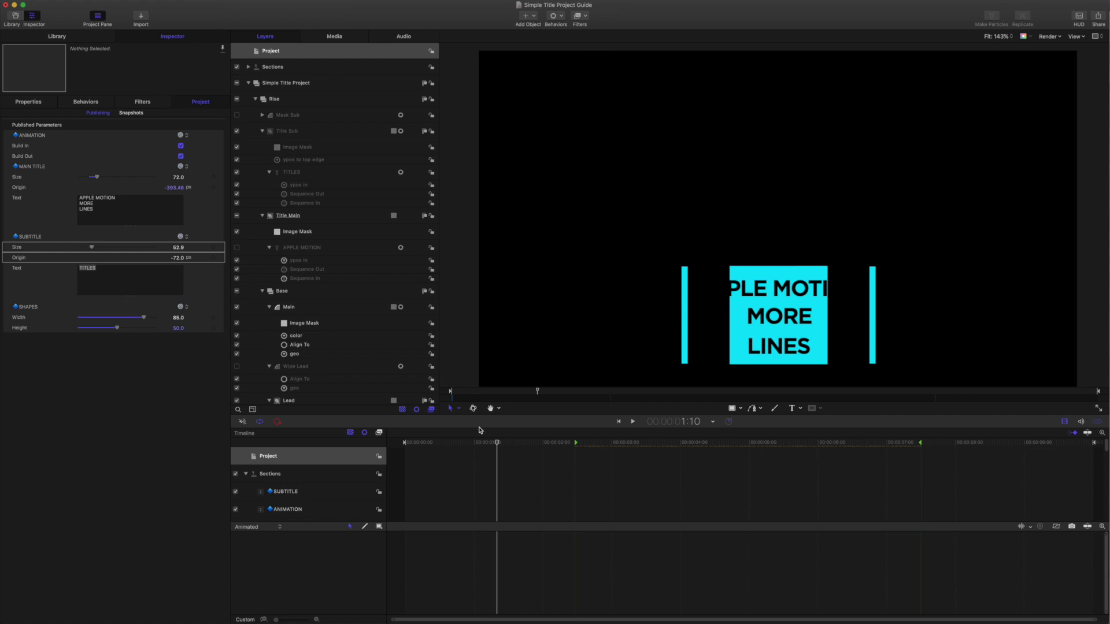
pyautogui.moveTo(498, 444); pyautogui.dragTo(405, 442)
pyautogui.press('space')
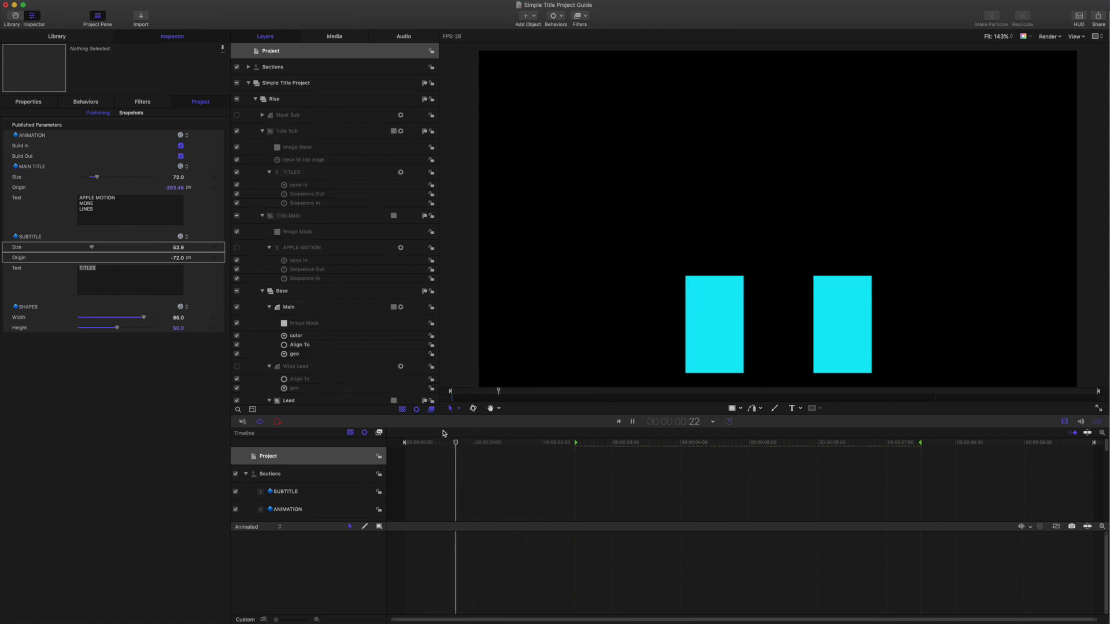
pyautogui.press('space')
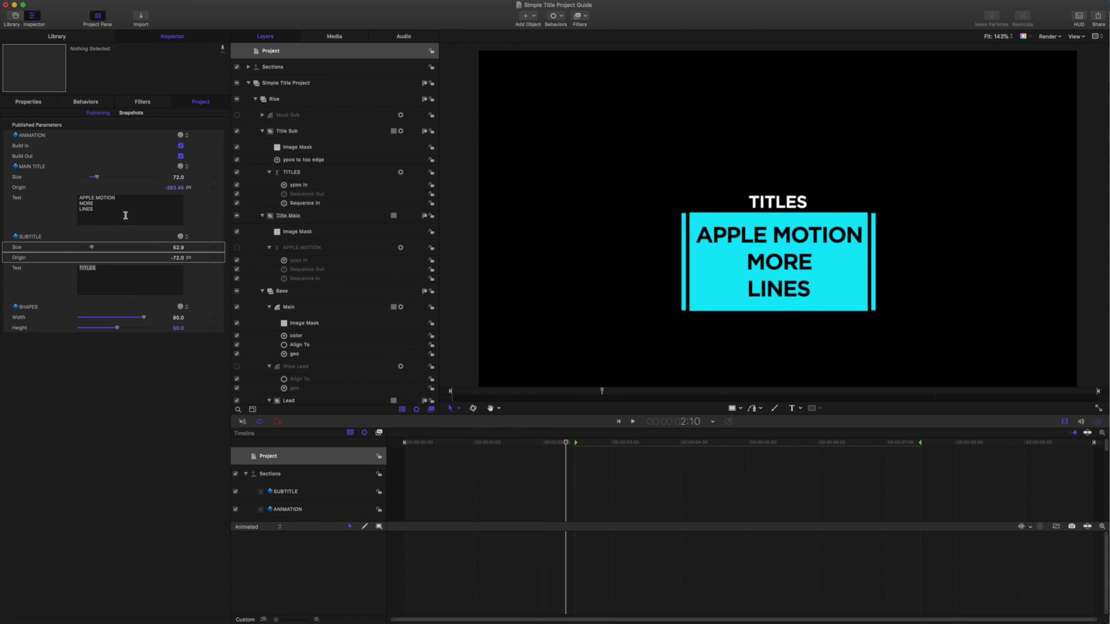
# Delete the lines MORE and LINES from the published main title text, leaving only APPLE MOTION.
pyautogui.press('BackSpace')
pyautogui.press('BackSpace')
pyautogui.press('BackSpace')
pyautogui.press('BackSpace')
pyautogui.press('BackSpace')
pyautogui.press('BackSpace')
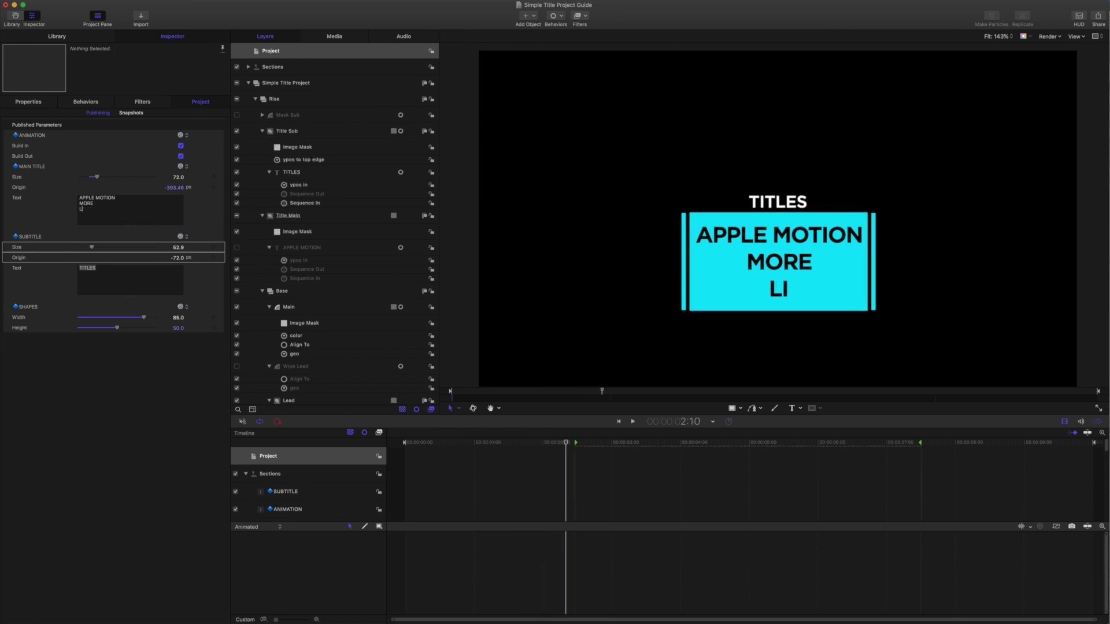
pyautogui.press('BackSpace')
pyautogui.press('BackSpace')
pyautogui.press('BackSpace')
pyautogui.press('BackSpace')
pyautogui.press('BackSpace')
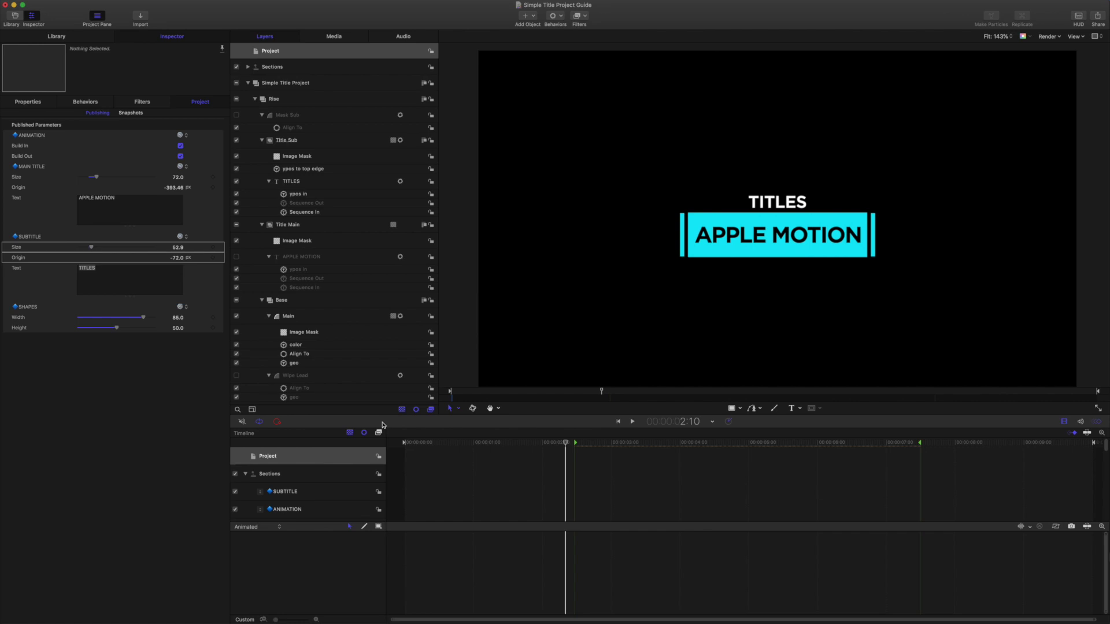
# Set the published shape Width to 197 and Height to 120.
pyautogui.scroll(-3, 295, 272)
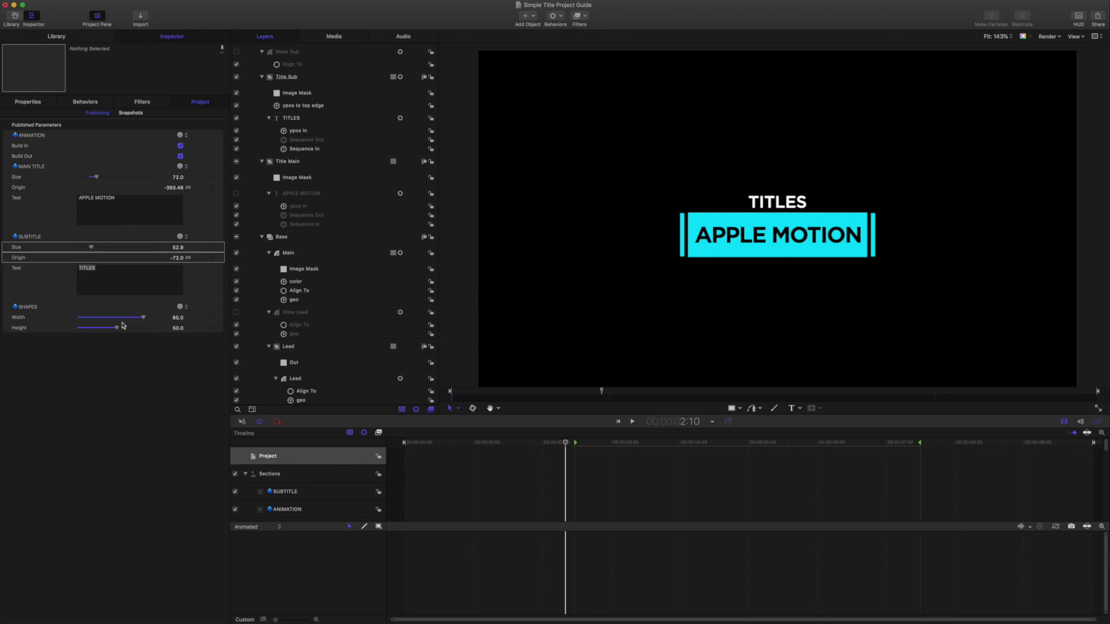
pyautogui.moveTo(176, 318); pyautogui.dragTo(175, 330)
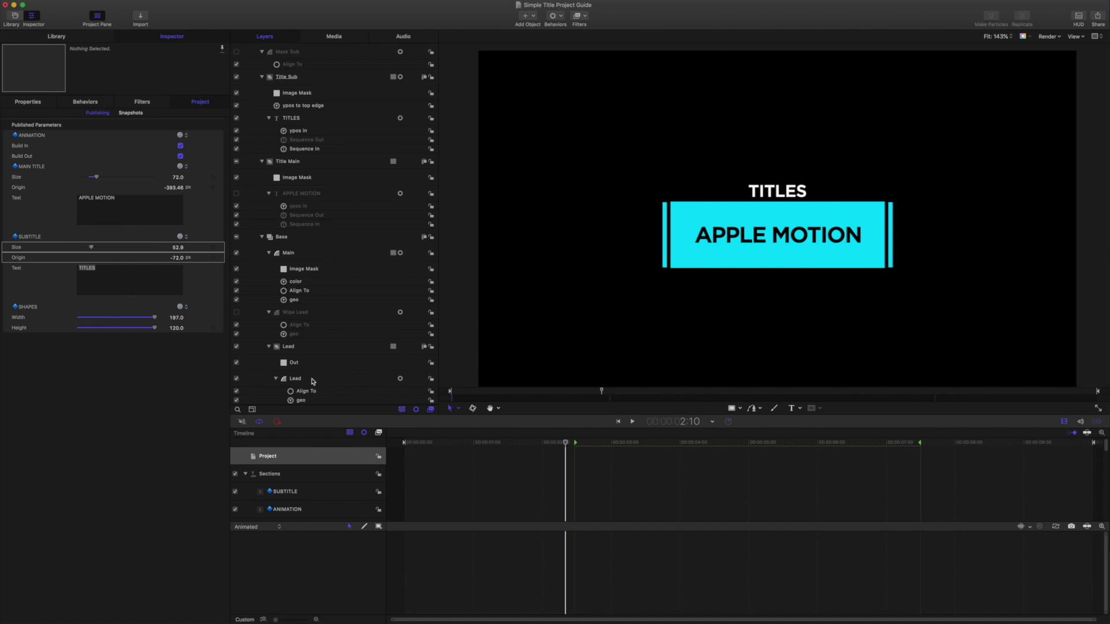
# Set the geo link on the Lead shape to an X Offset of 85 and a Y Offset of 50.
pyautogui.click(301, 400)
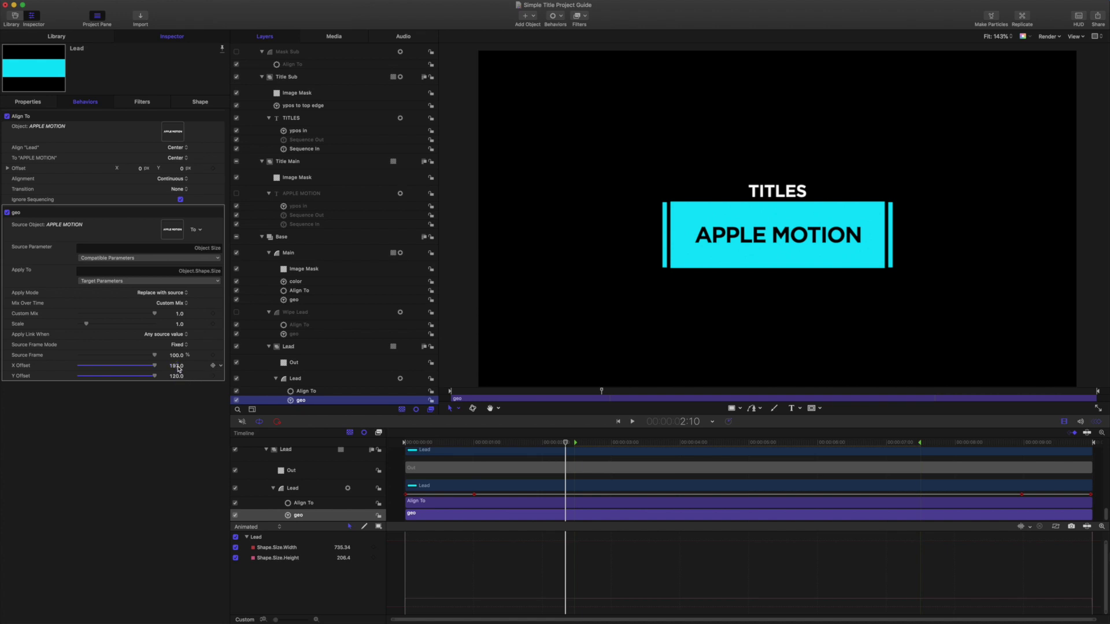
pyautogui.moveTo(179, 368); pyautogui.dragTo(174, 366)
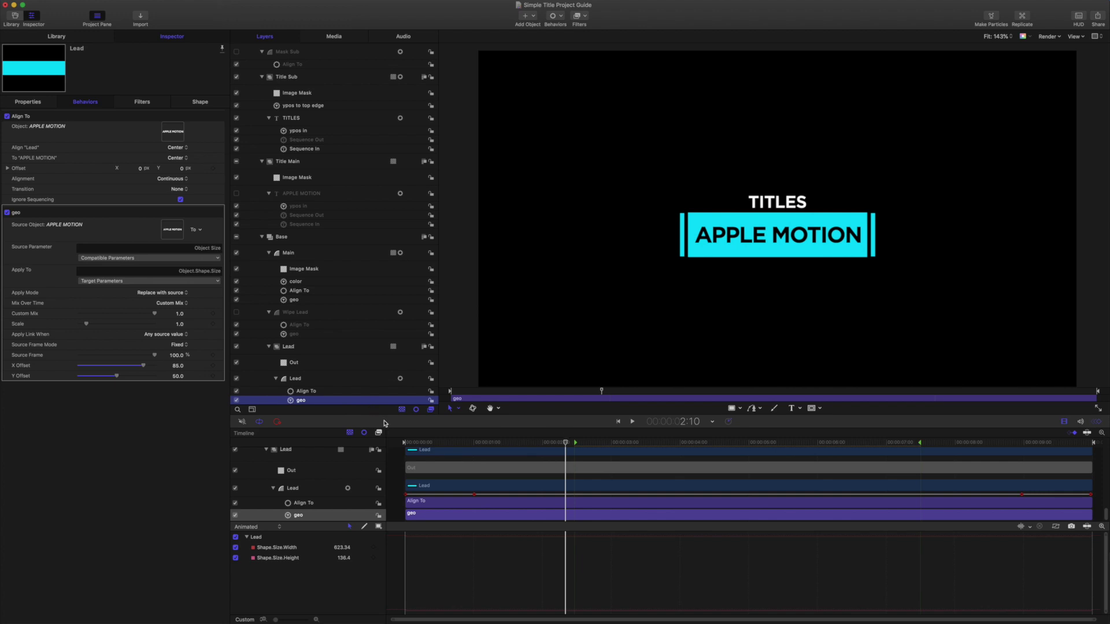
pyautogui.press('shift+super+a')
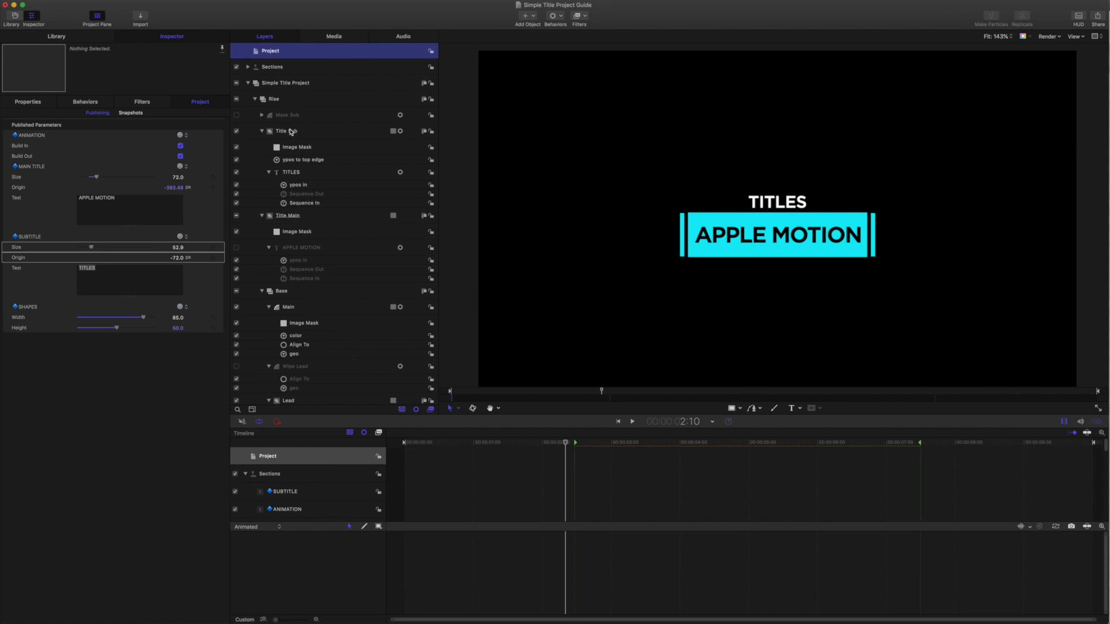
# Examine the Title Sub group and temporarily show the Mask Sub shape with its Align To behavior.
pyautogui.click(817, 247)
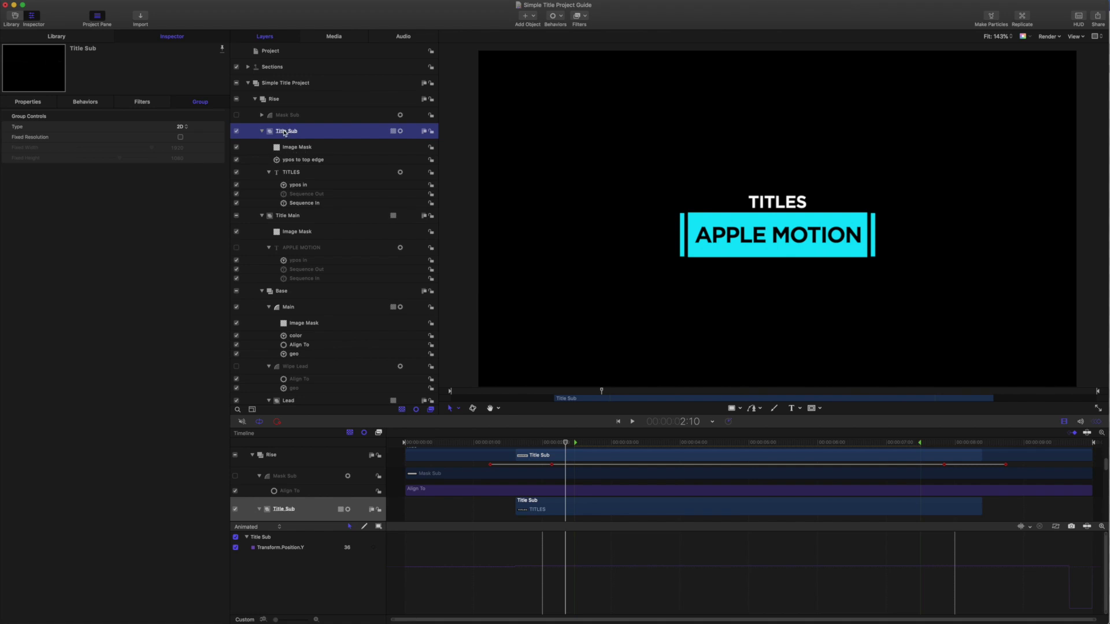
pyautogui.click(236, 115)
pyautogui.click(261, 116)
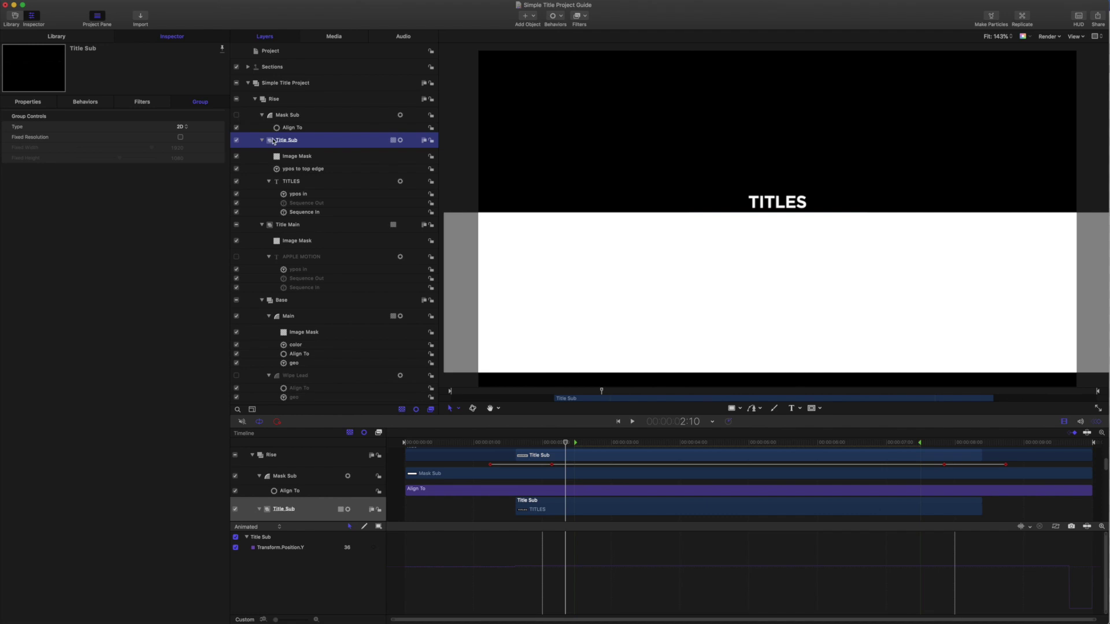
# Set the published main title Size to 196 and play the animation from the start.
pyautogui.click(270, 51)
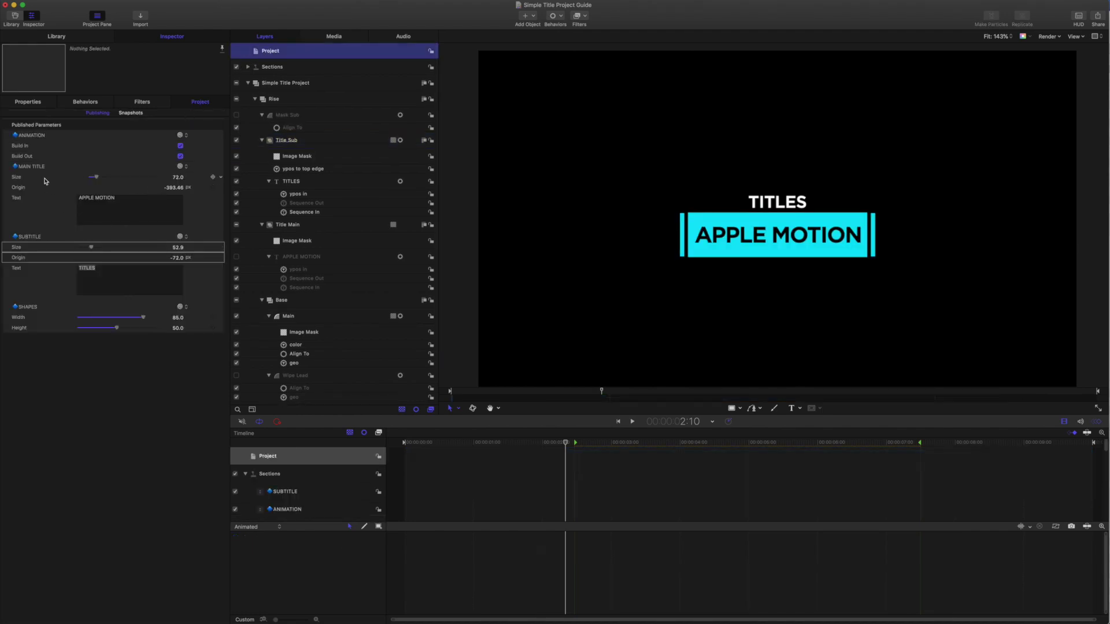
pyautogui.moveTo(176, 177); pyautogui.dragTo(237, 178)
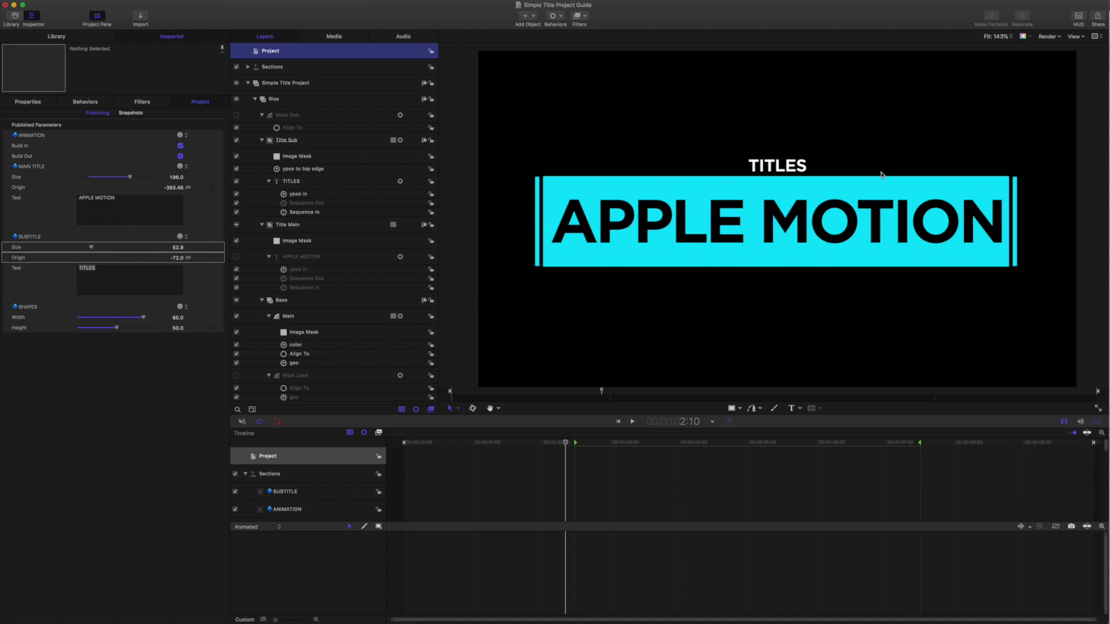
pyautogui.moveTo(563, 443); pyautogui.dragTo(410, 421)
pyautogui.press('space')
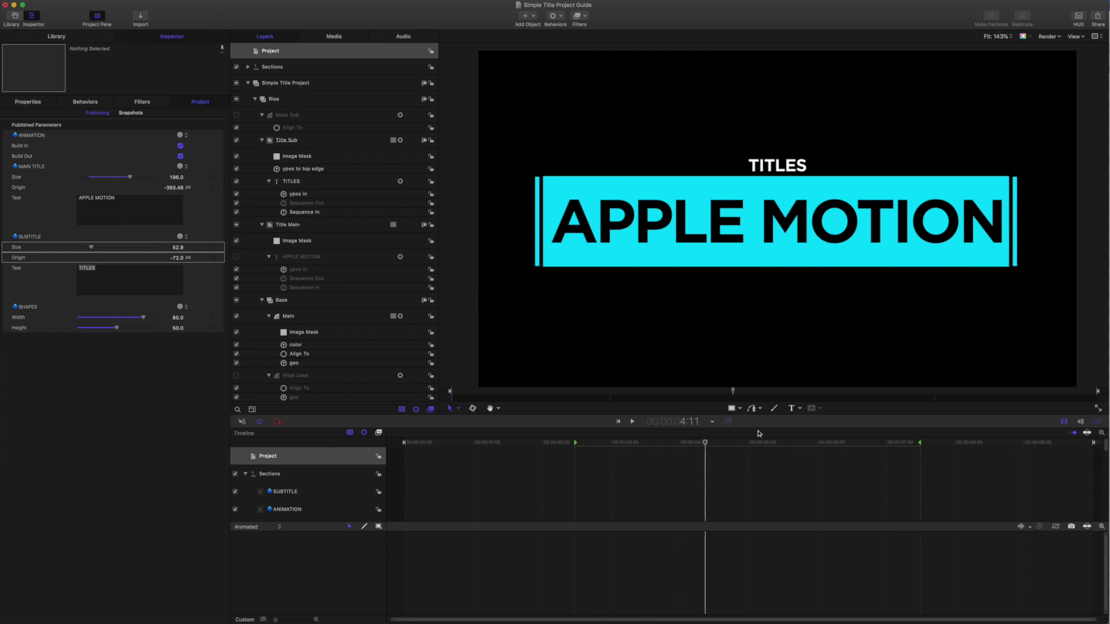
pyautogui.press('space')
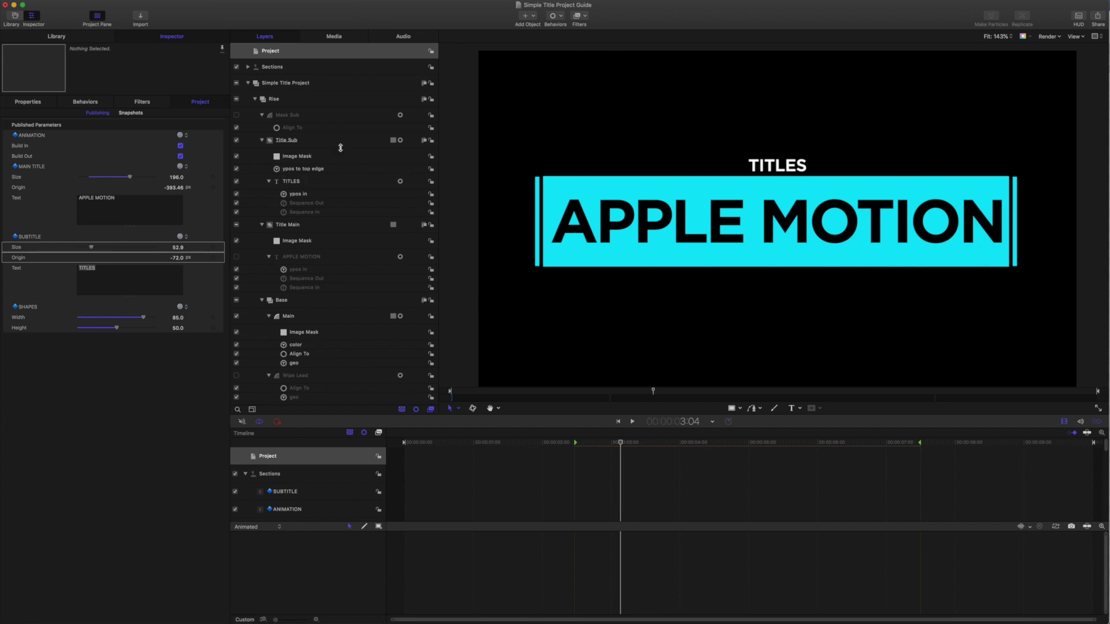
# Examine the Title Sub group's Y position and the settings of its ypos to top edge link.
pyautogui.click(284, 141)
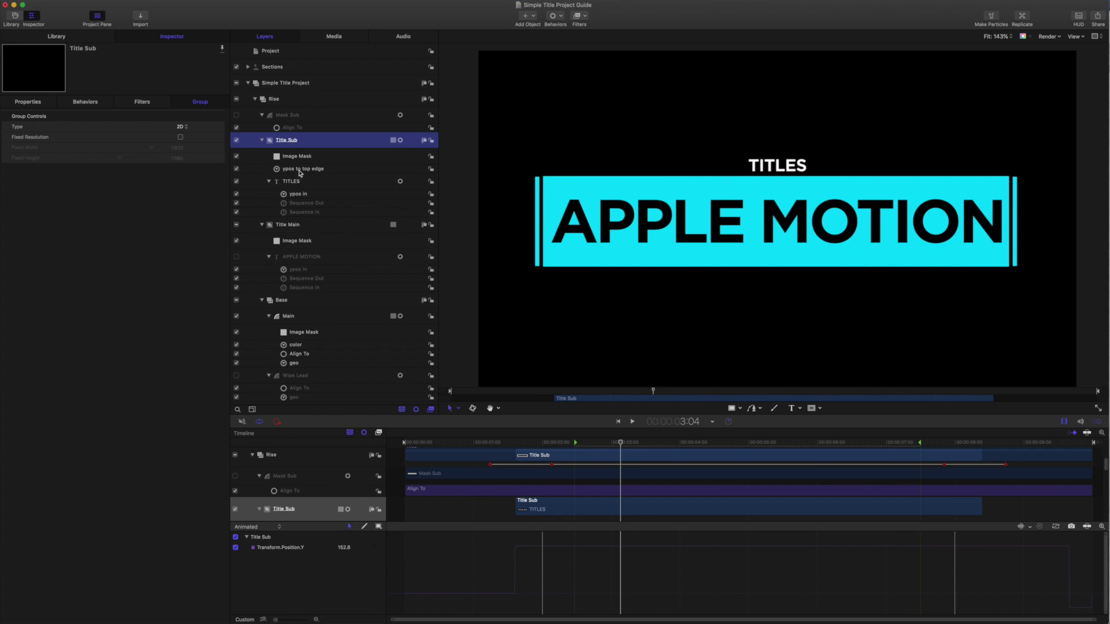
pyautogui.click(33, 104)
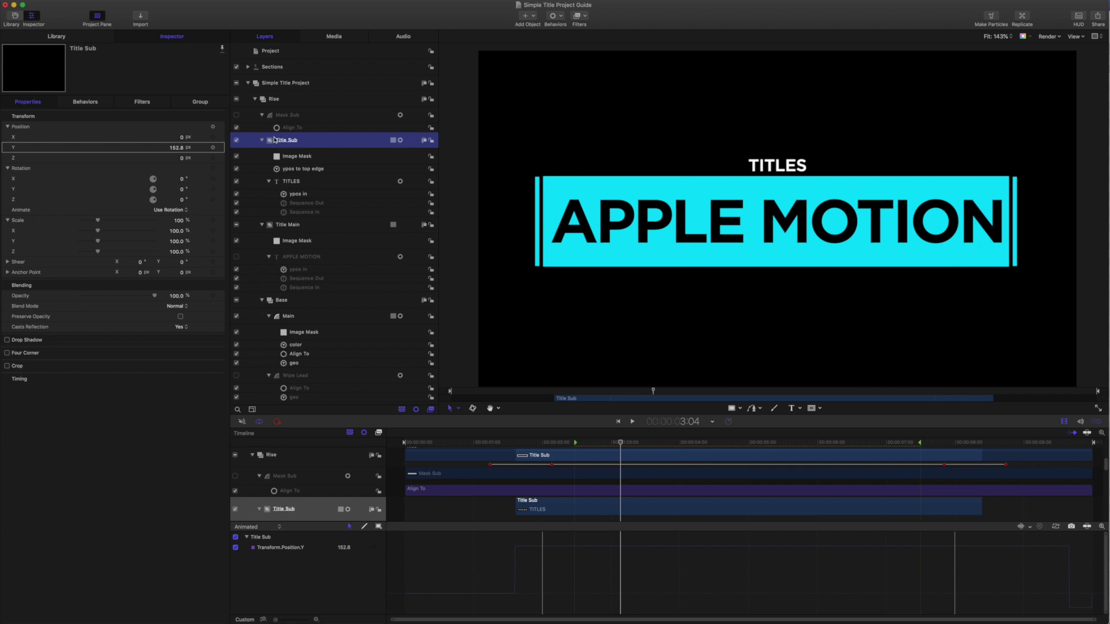
pyautogui.click(305, 170)
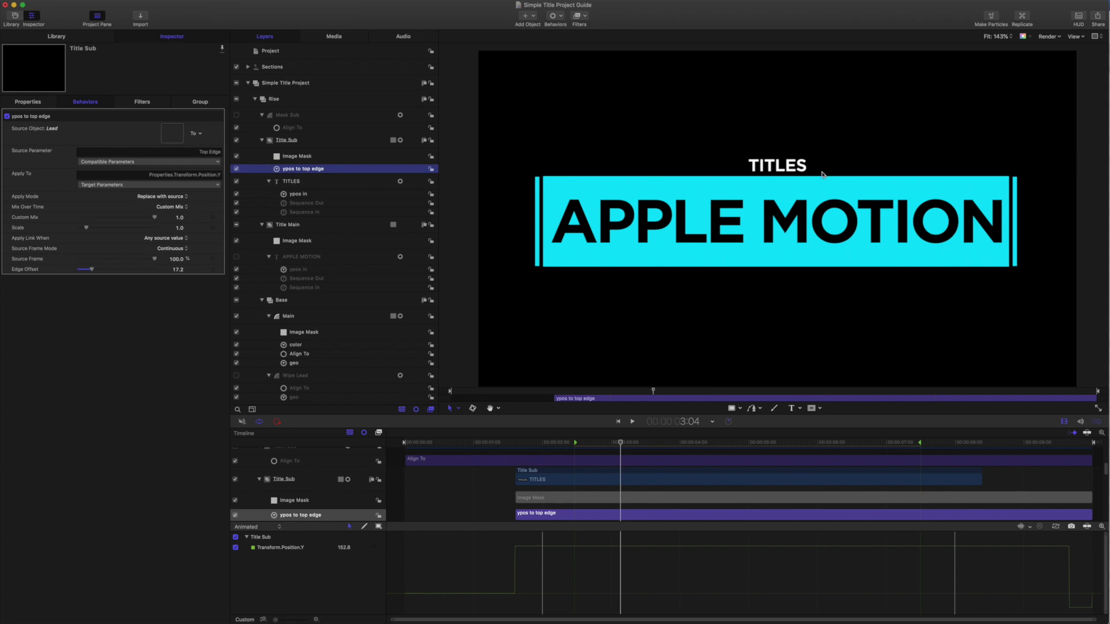
# Set the published subtitle Size to 181.1 in the project's published parameters.
pyautogui.click(268, 54)
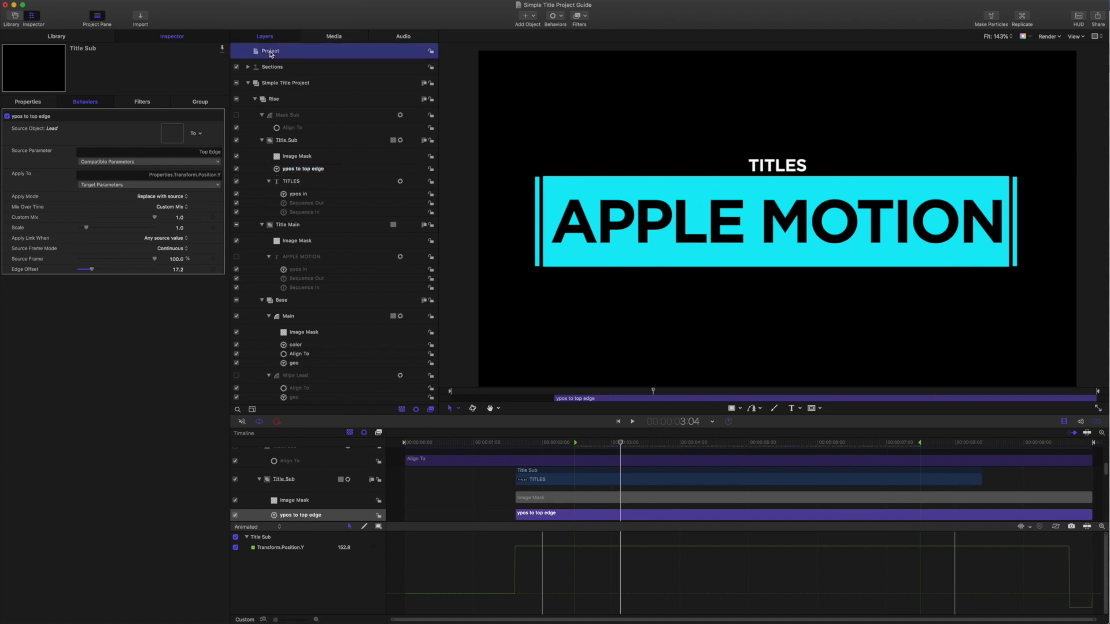
pyautogui.click(211, 103)
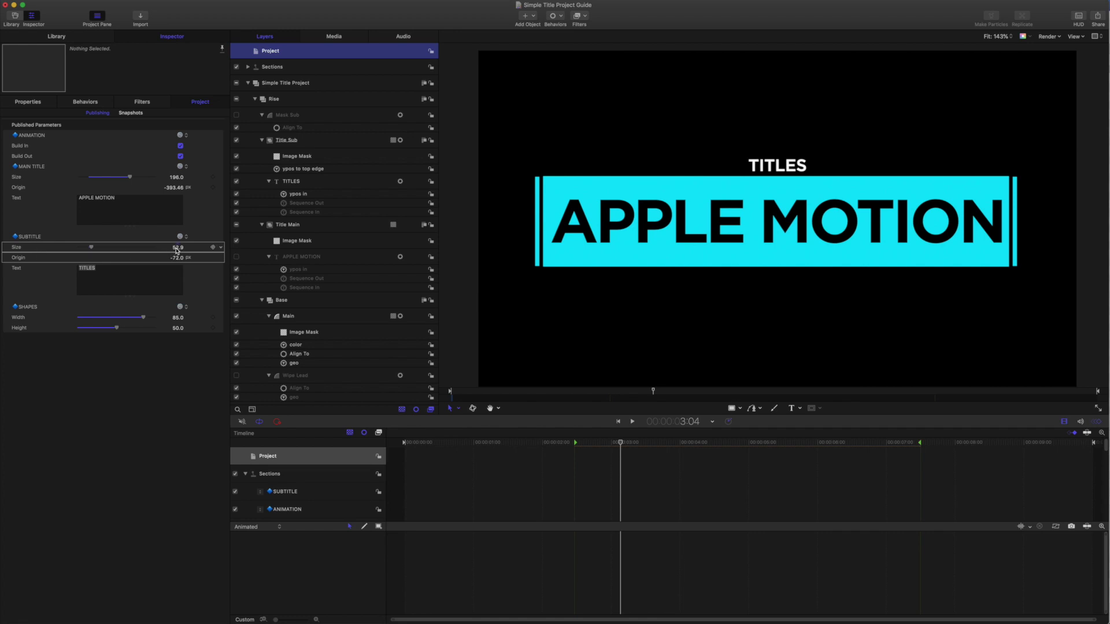
pyautogui.moveTo(177, 250); pyautogui.dragTo(250, 251)
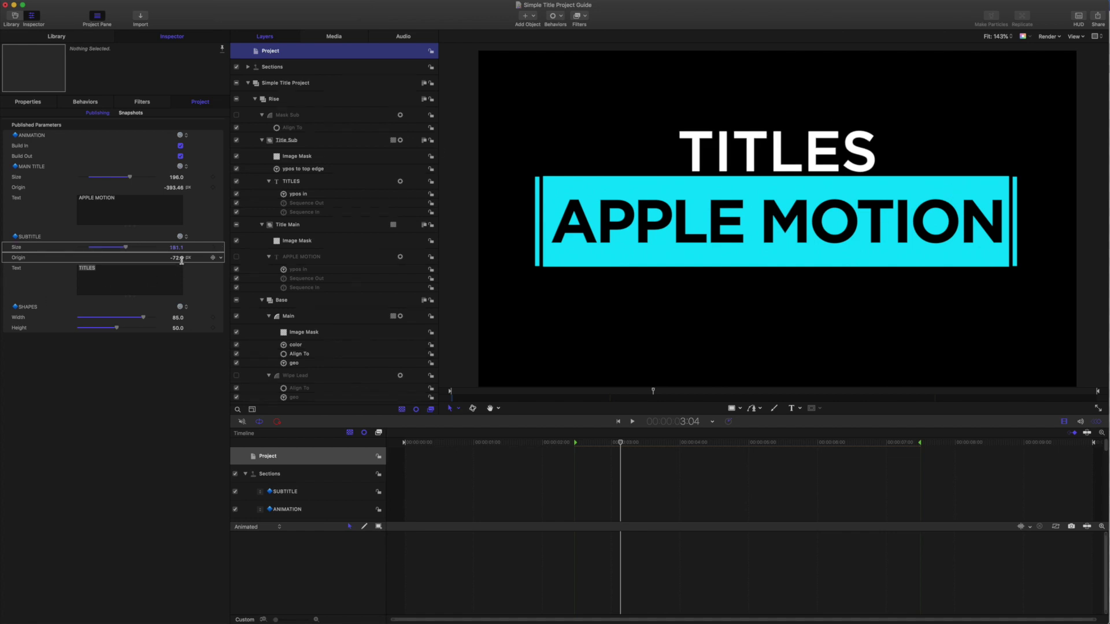
# Set the subtitle's published Origin to -165.39 px at 1:18 and play the animation from the start.
pyautogui.moveTo(623, 444); pyautogui.dragTo(514, 434)
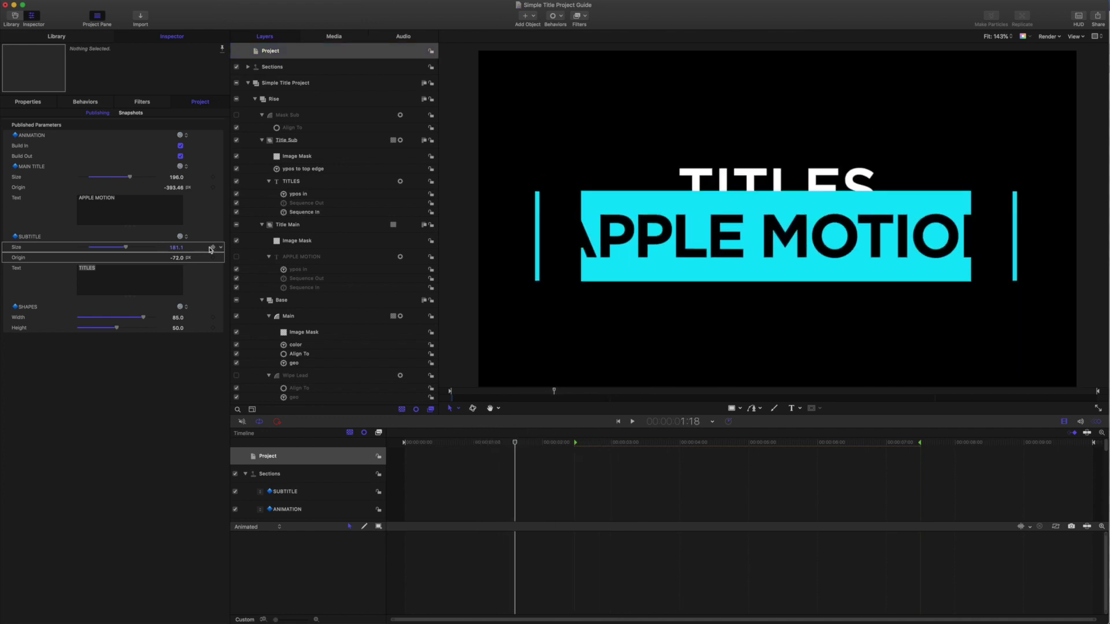
pyautogui.moveTo(180, 261); pyautogui.dragTo(148, 261)
pyautogui.moveTo(516, 444); pyautogui.dragTo(417, 443)
pyautogui.press('space')
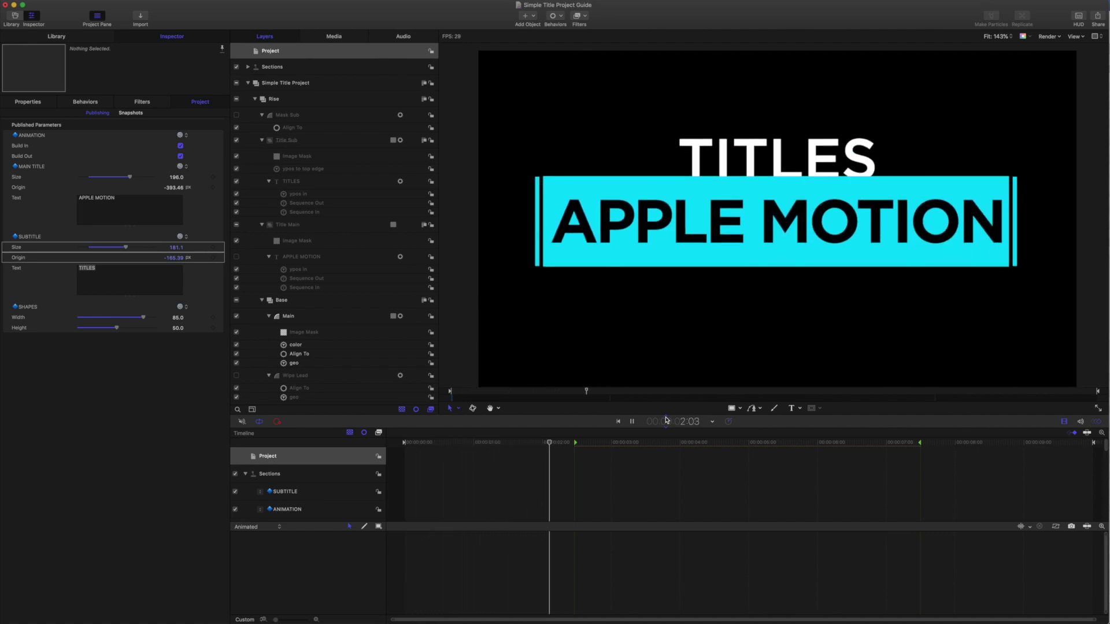
pyautogui.press('space')
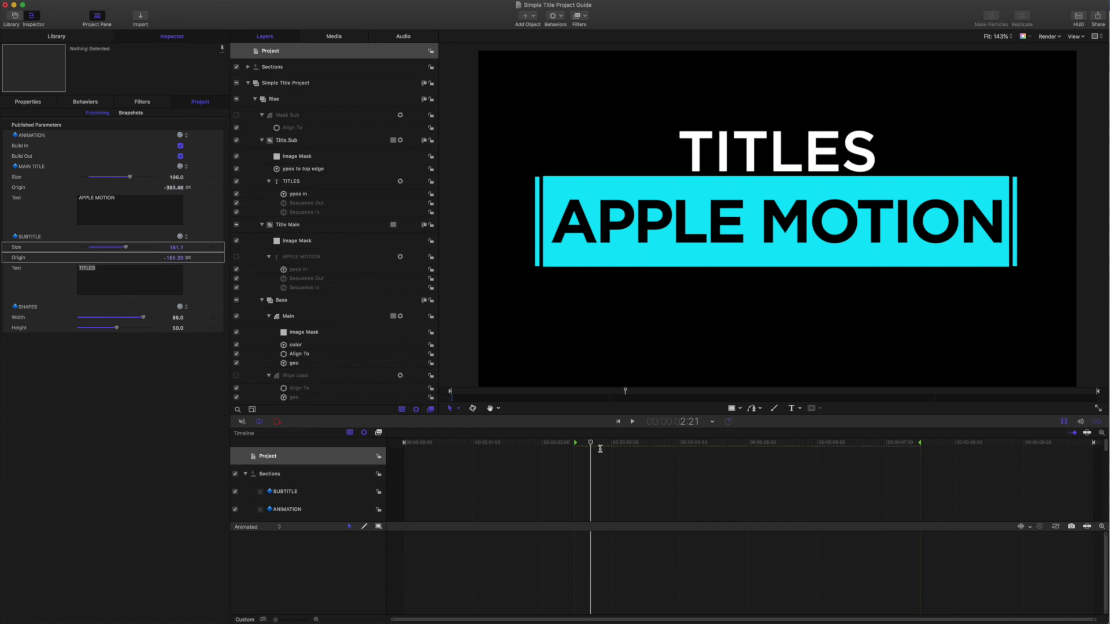
# Replay the enlarged title's build-in from the start, scrub through it from 1:22 and continue playback.
pyautogui.moveTo(590, 442); pyautogui.dragTo(399, 435)
pyautogui.press('space')
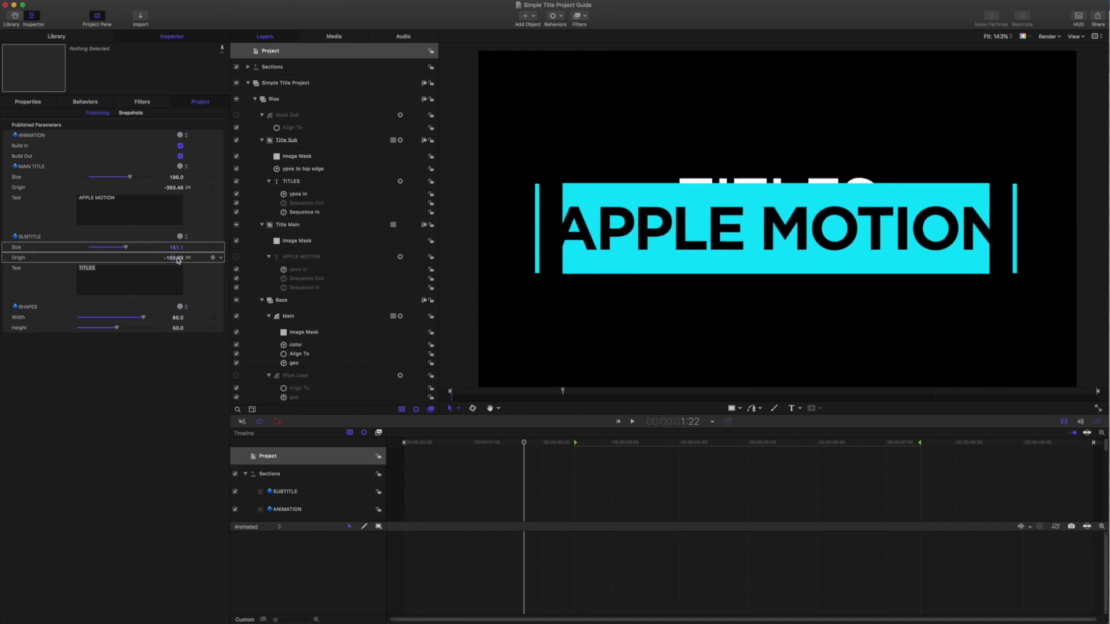
pyautogui.moveTo(525, 444); pyautogui.dragTo(577, 443)
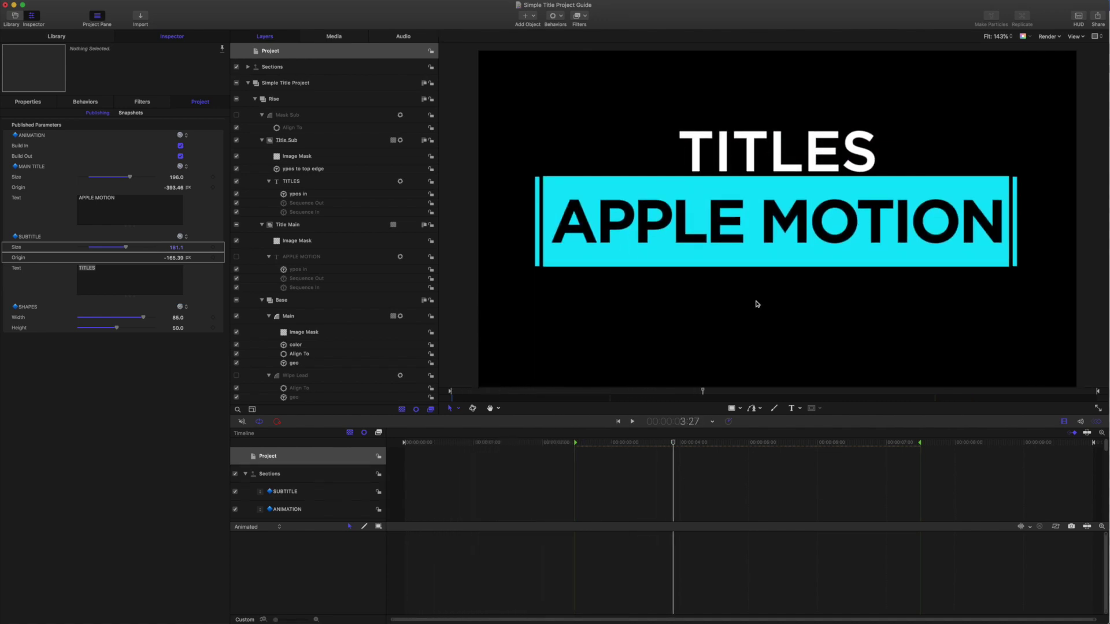
pyautogui.press('space')
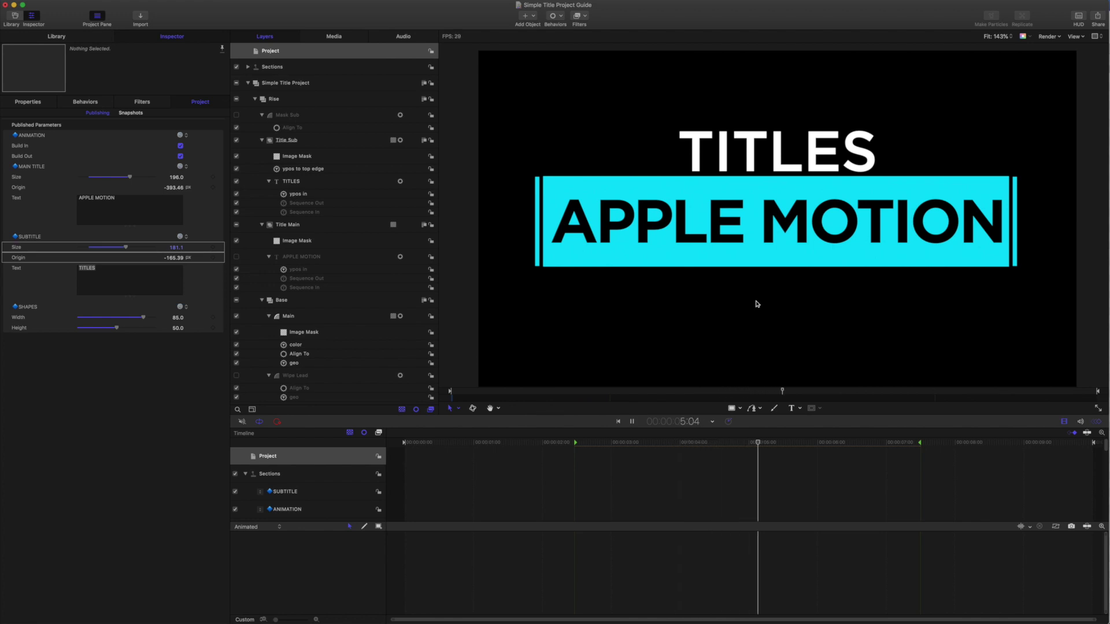